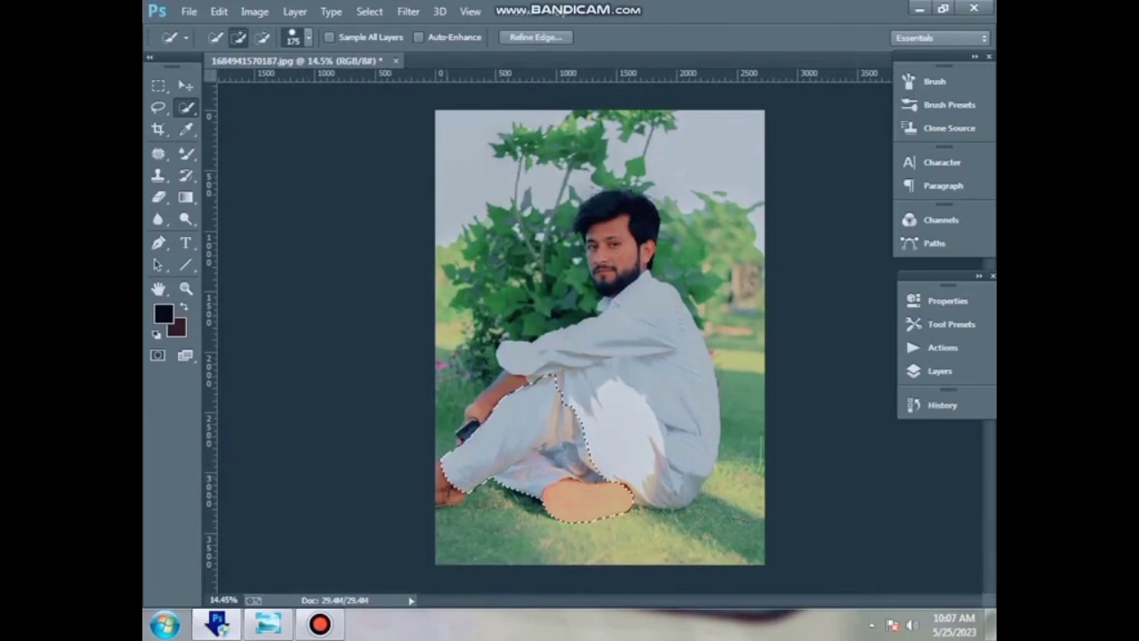
- Extend the Quick Selection over the man's foot, shirt and head until his whole figure is selected
drag(445, 479, 443, 508)
key(alt)
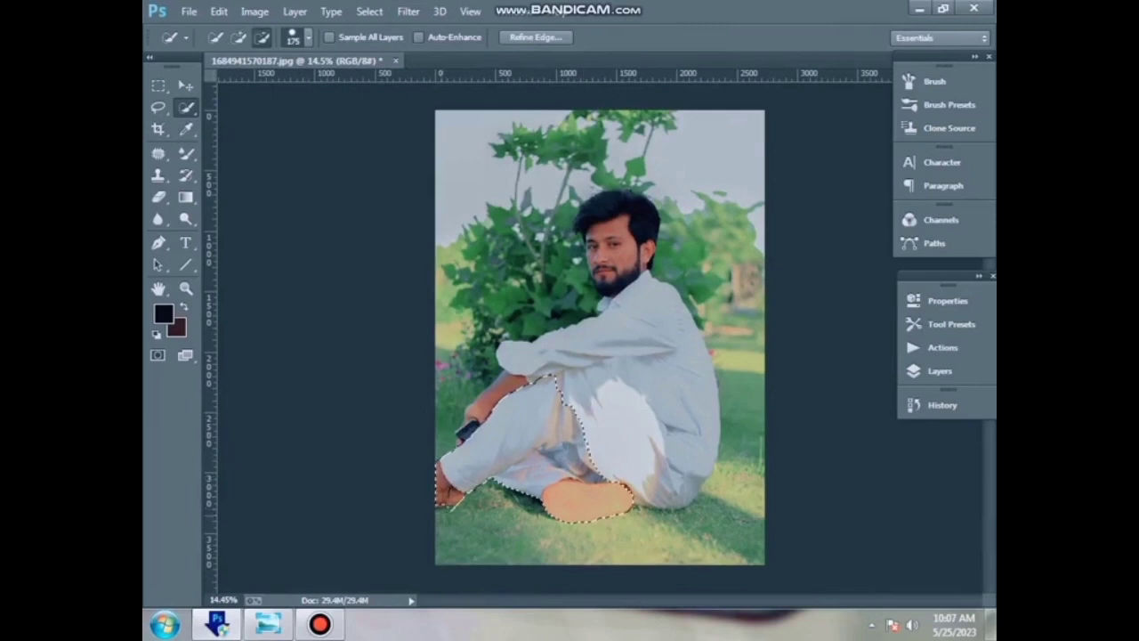
mouse_move(582, 392)
mouse_down()
mouse_move(621, 419)
mouse_move(659, 356)
mouse_up()
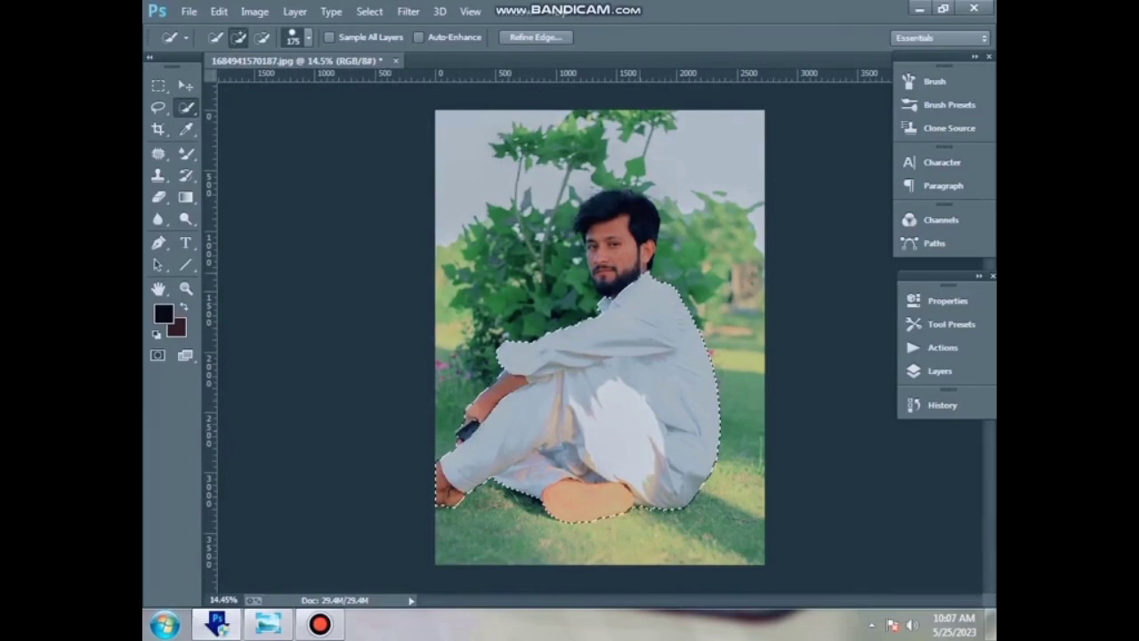
drag(614, 283, 595, 241)
- Switch Quick Selection to subtract mode and invert the selection so the background around the man is selected
click(261, 37)
right_click(607, 244)
click(649, 275)
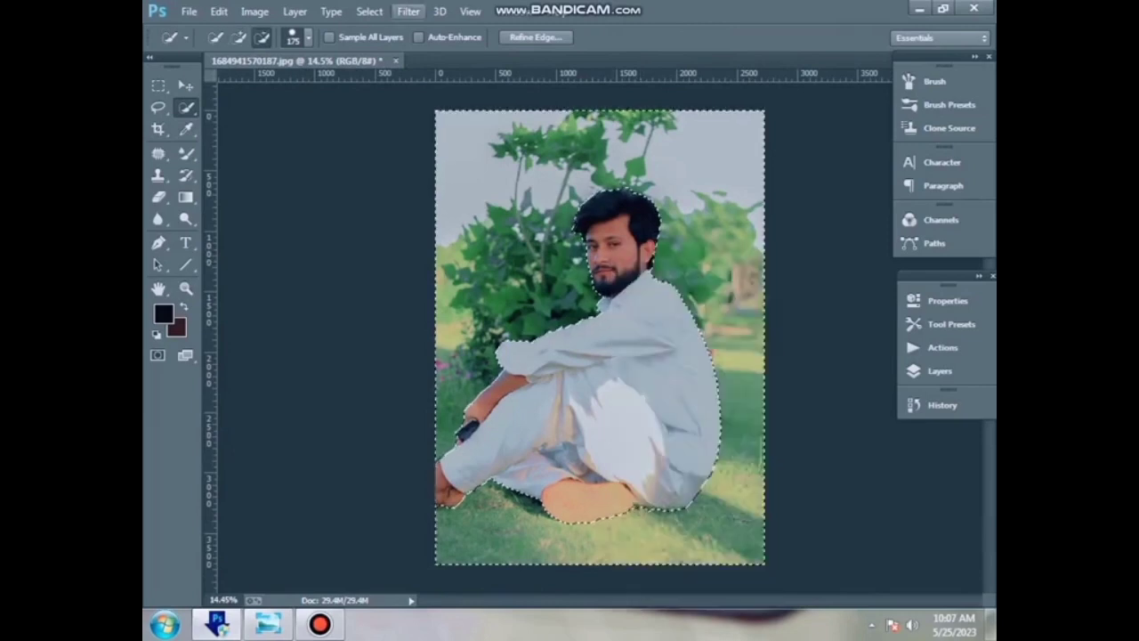
- Start the Camera Raw Filter on the background, set Exposure to -0.55 and reduce Contrast strongly
click(409, 12)
click(452, 110)
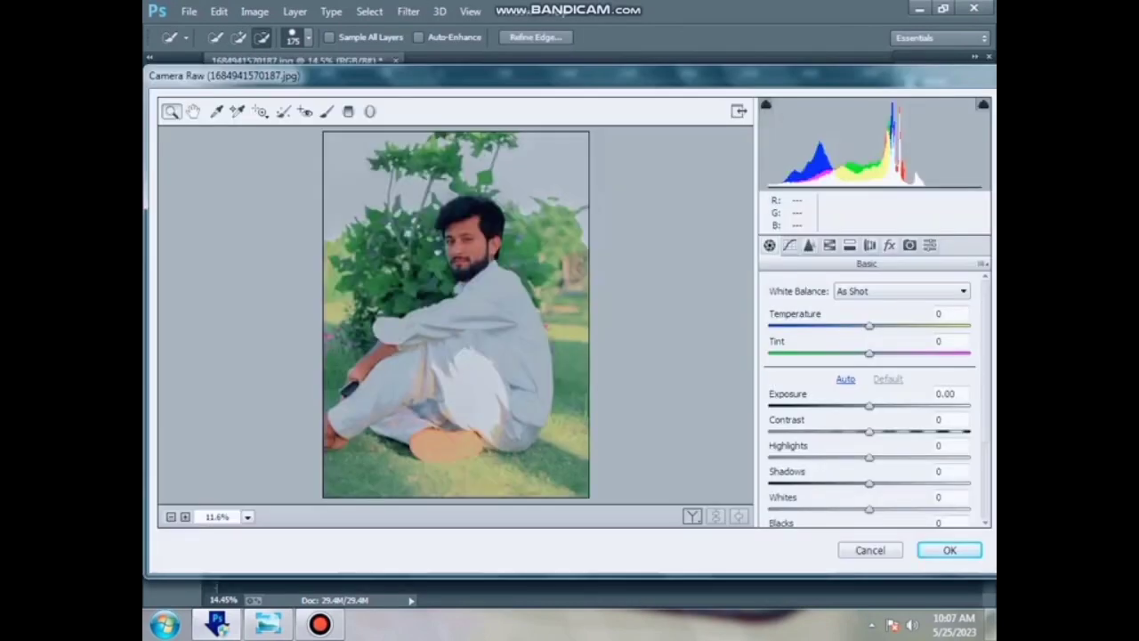
drag(870, 405, 816, 431)
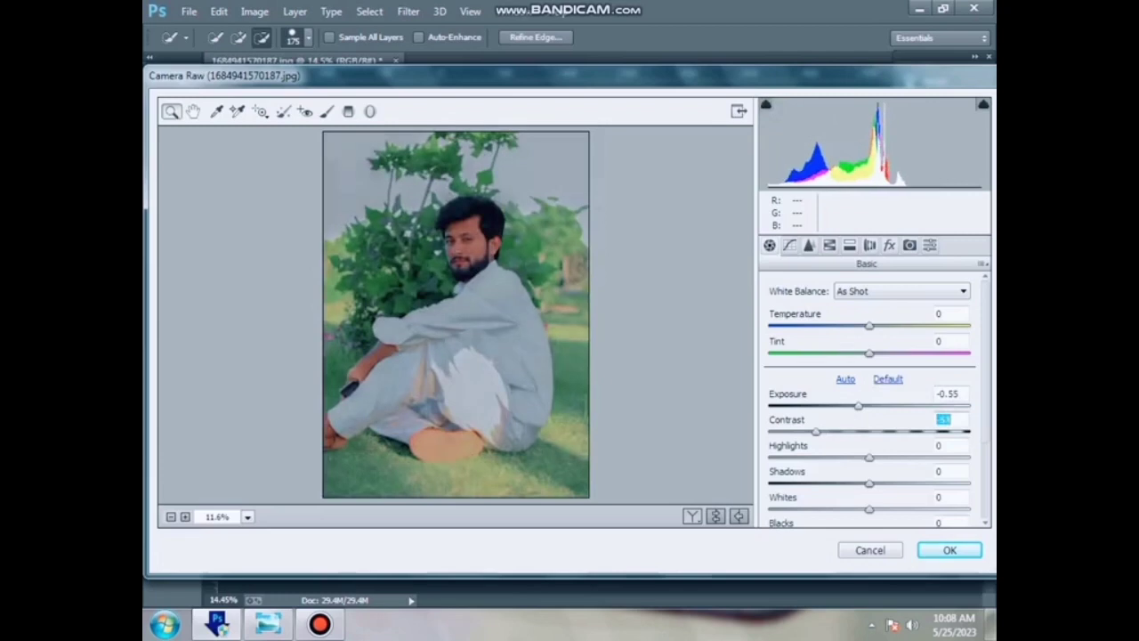
- Lower the background's highlights and darker tones in the Basic adjustments, and apply the Camera Raw Filter
drag(869, 457, 791, 457)
drag(869, 484, 769, 509)
drag(985, 356, 985, 432)
drag(869, 417, 888, 418)
click(949, 550)
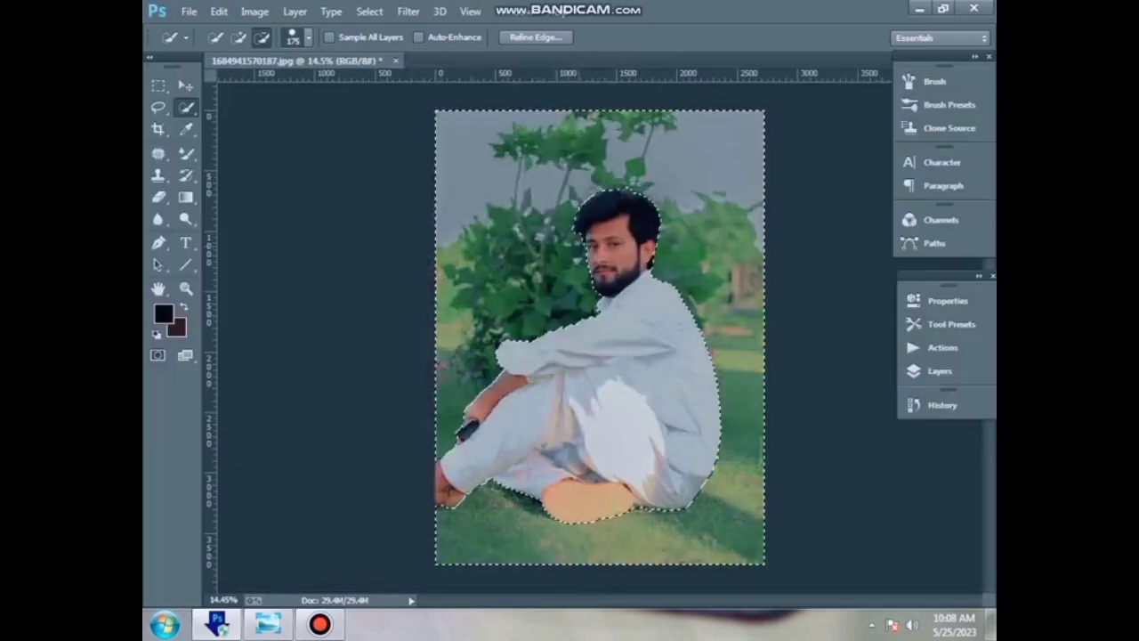
- Start a Tilt-Shift blur on the background and adjust its focus and transition lines around the man
click(408, 11)
mouse_move(418, 211)
click(663, 242)
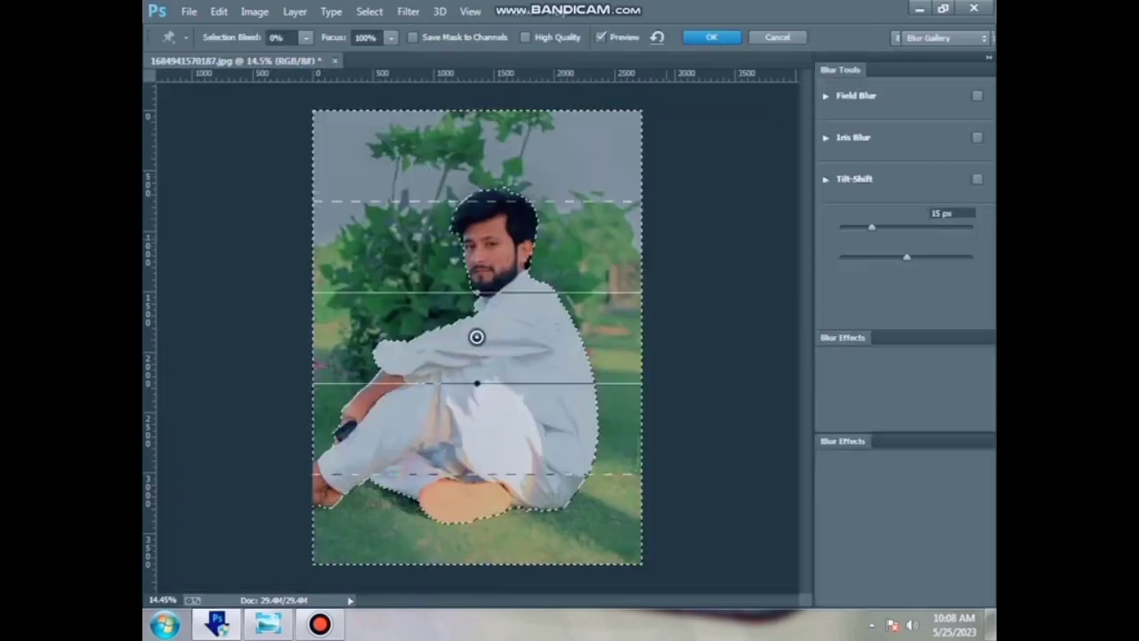
drag(498, 317, 499, 353)
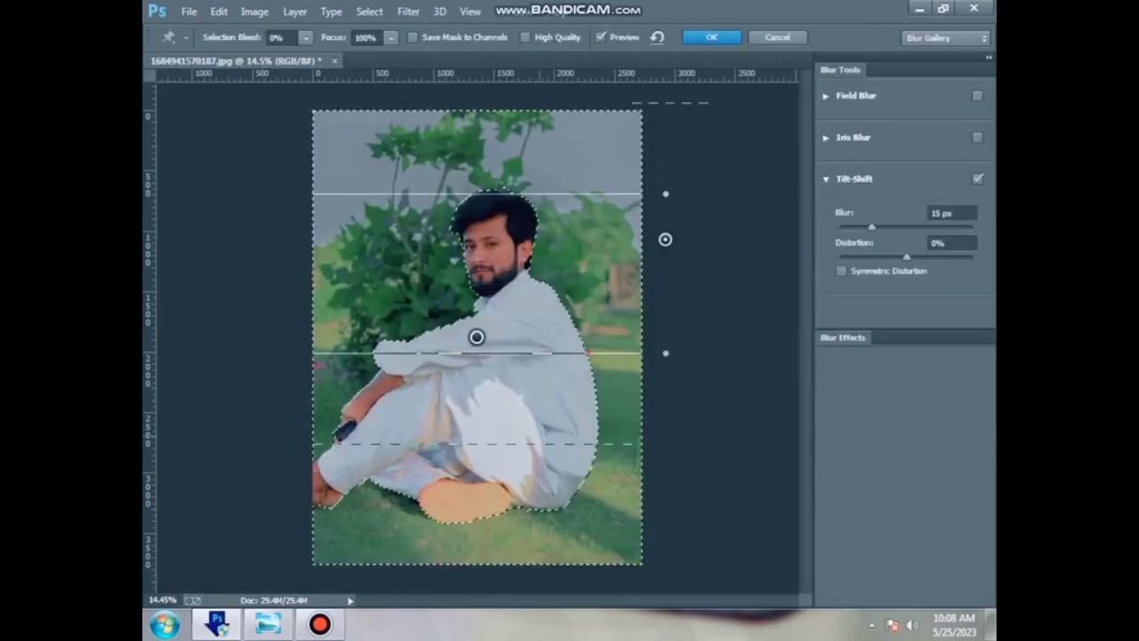
drag(498, 443, 499, 514)
drag(522, 193, 522, 238)
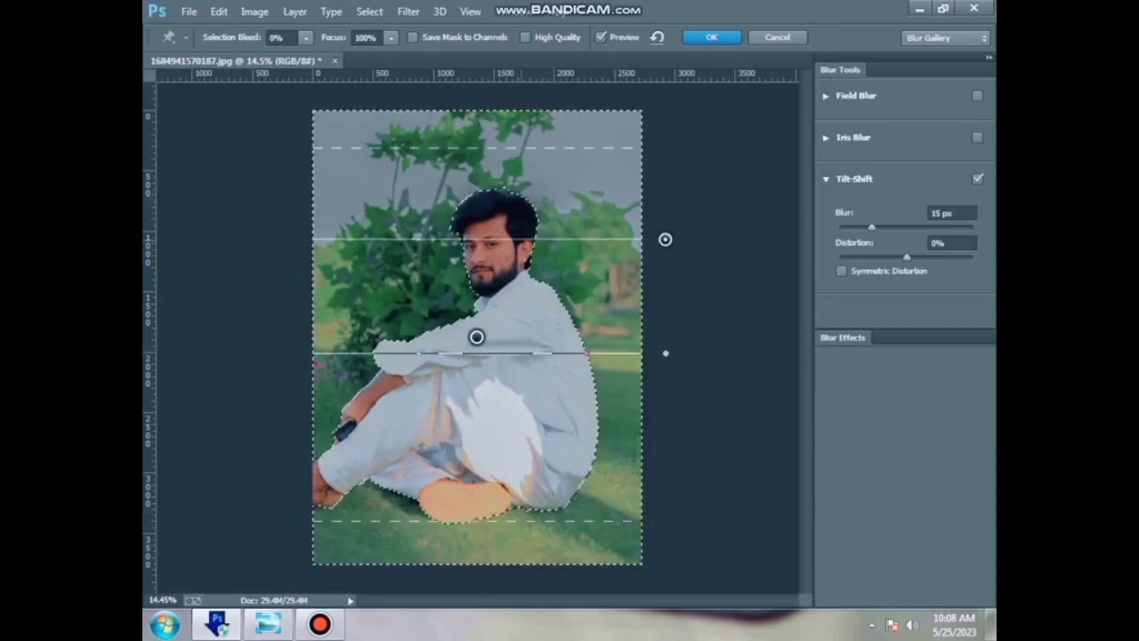
- Place both Tilt-Shift pins over the man's torso and increase the blur amount strongly
drag(477, 337, 478, 352)
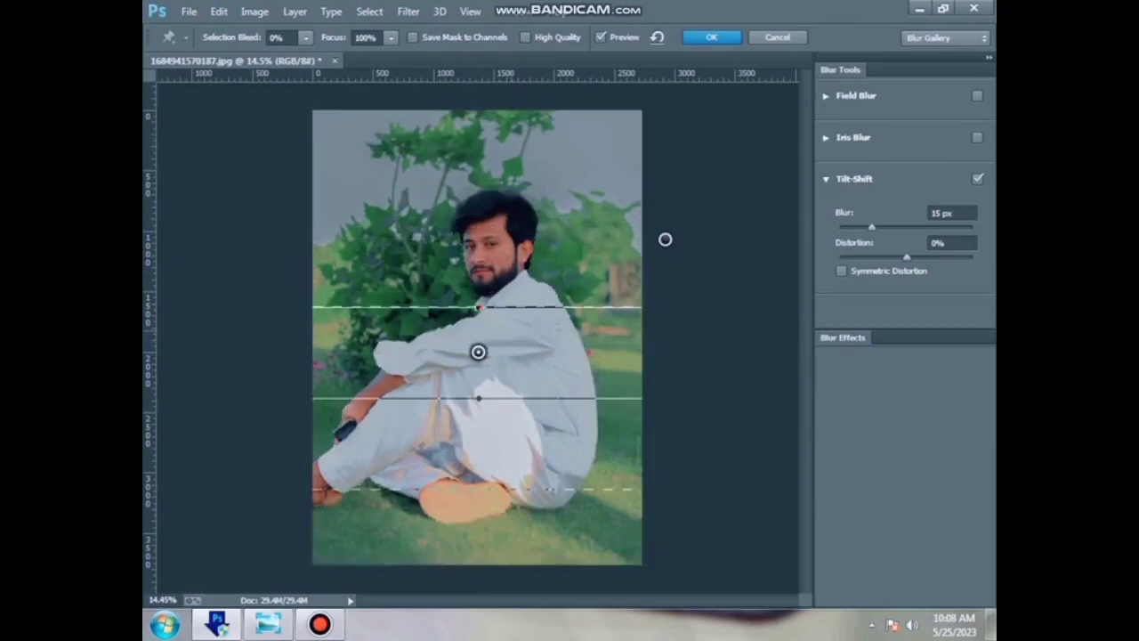
drag(873, 227, 909, 226)
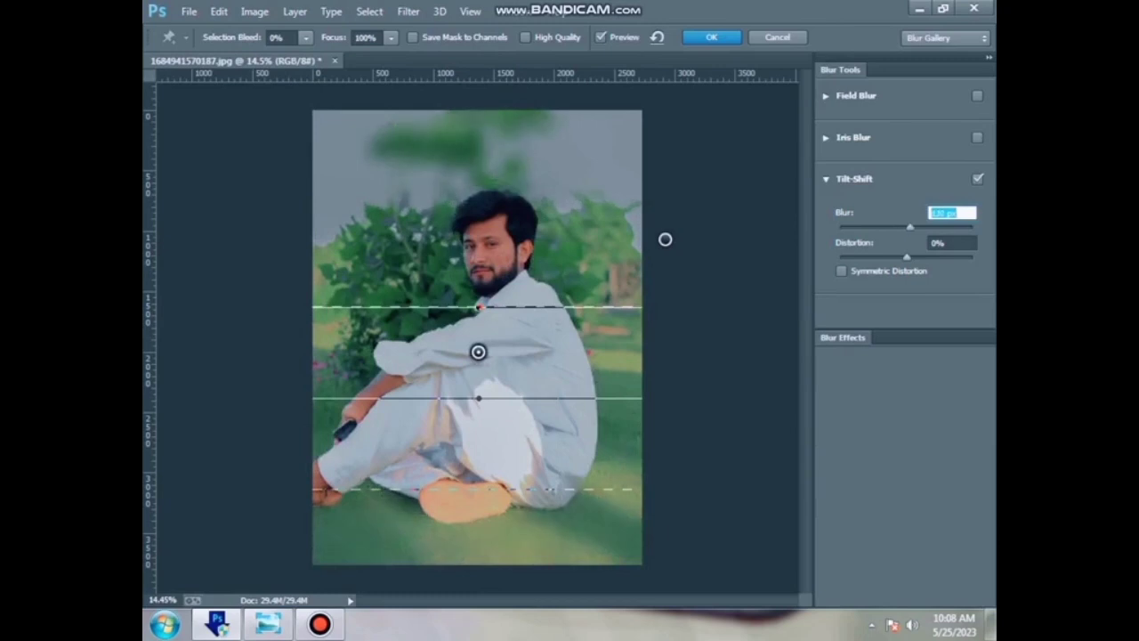
drag(666, 240, 502, 359)
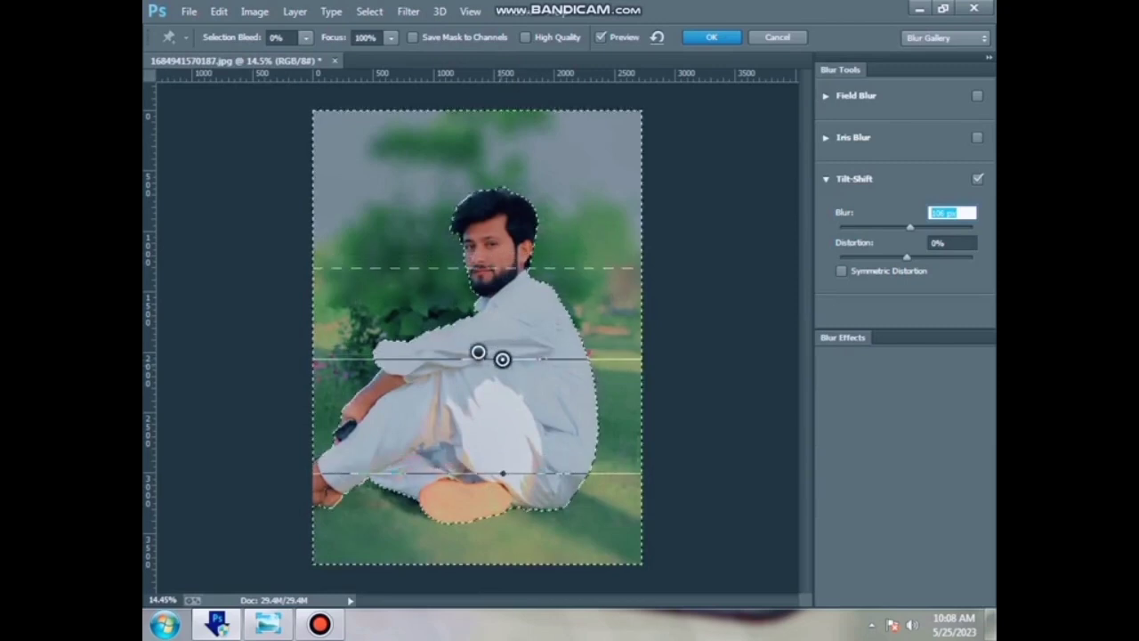
- Reduce the Tilt-Shift blur to 78 px, lower it a little further, and apply the blur to the background
drag(877, 227, 903, 227)
key(Return)
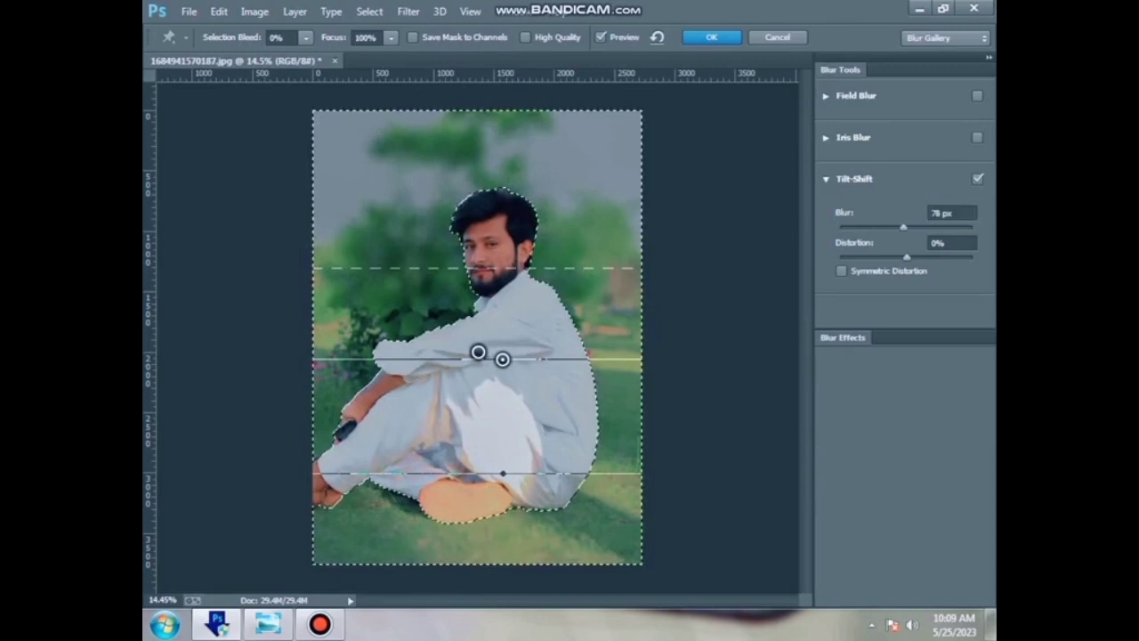
click(890, 227)
click(711, 37)
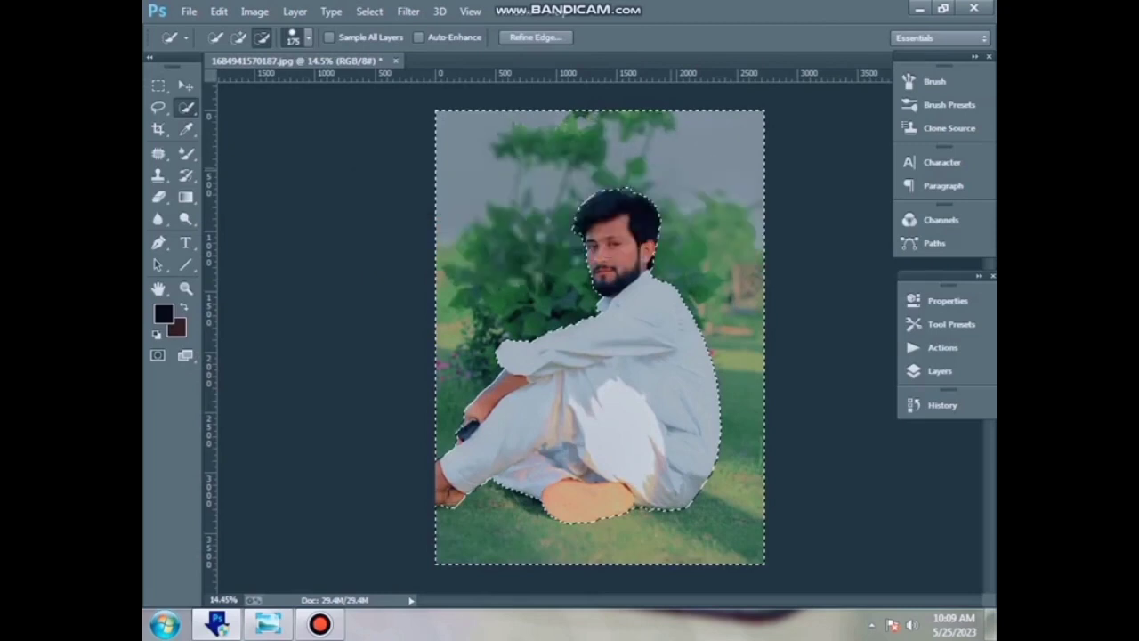
- Raise the Yellows hue and lower the Greens hue of the background with the Camera Raw Filter, and apply it
click(409, 11)
click(445, 107)
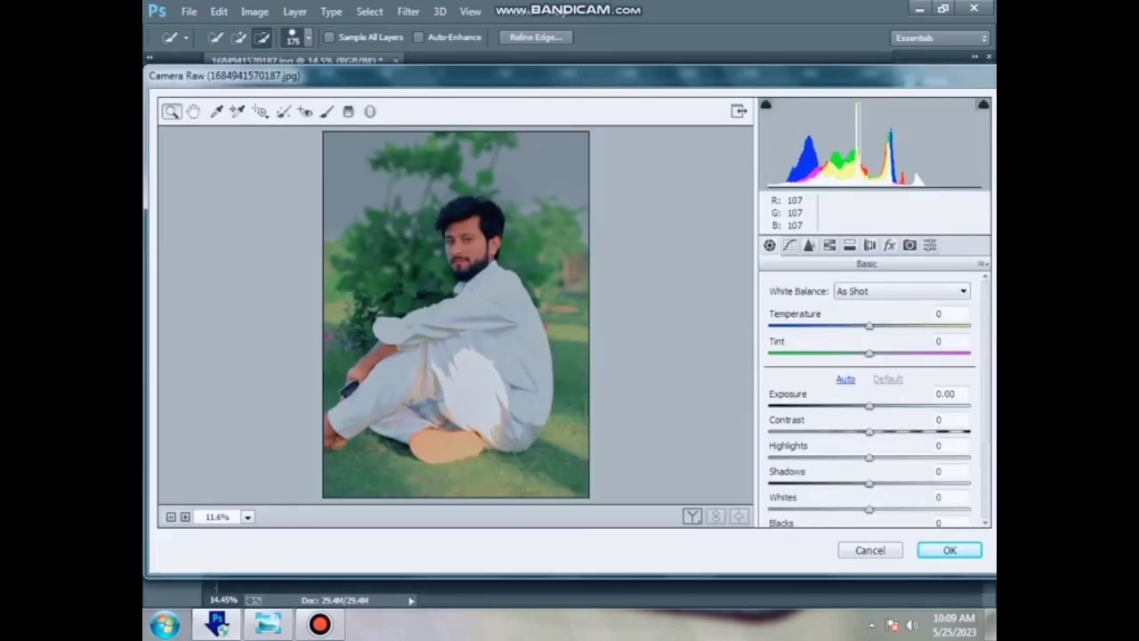
click(809, 245)
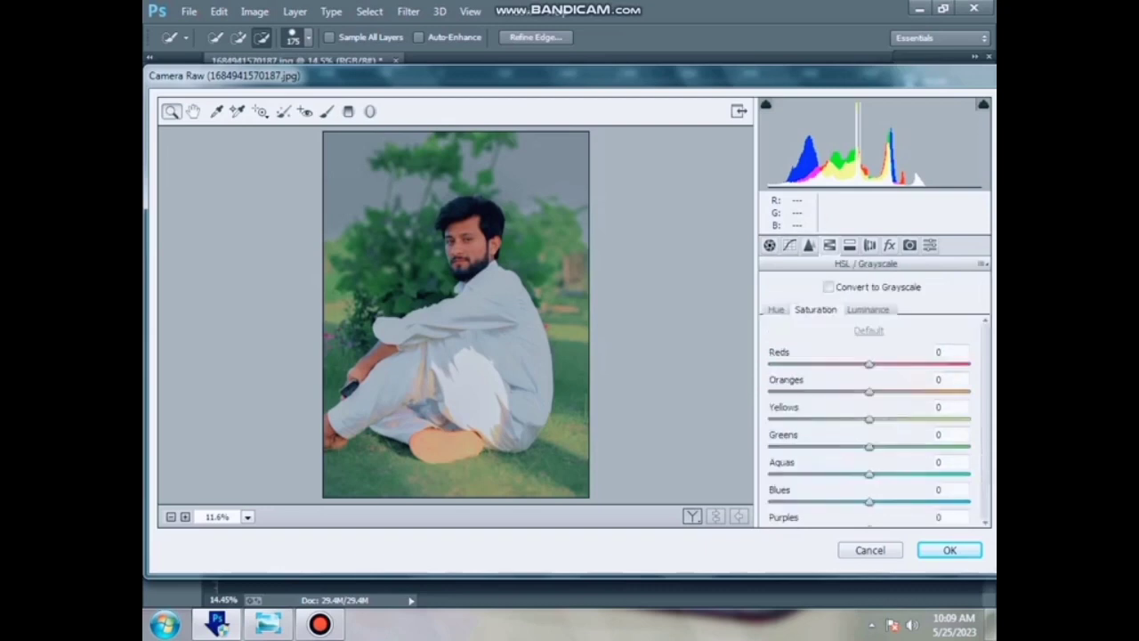
click(829, 245)
click(776, 310)
drag(870, 419, 919, 420)
drag(869, 446, 815, 447)
click(949, 550)
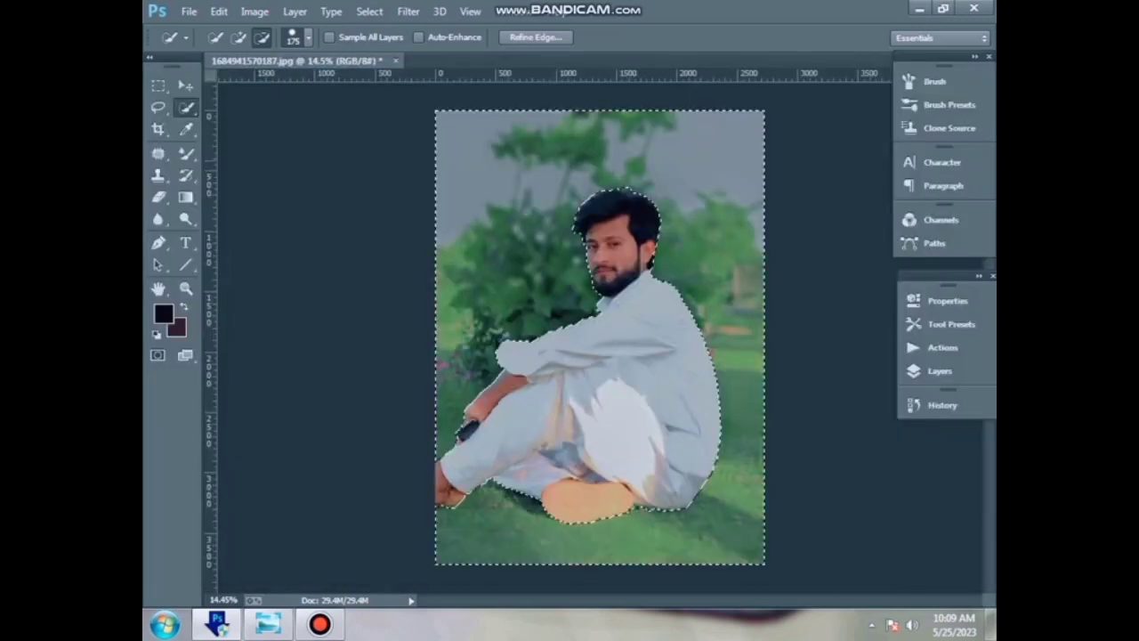
- Invert the selection back to the man and lower his contrast and highlights with the Camera Raw Filter
right_click(602, 237)
click(623, 268)
click(408, 11)
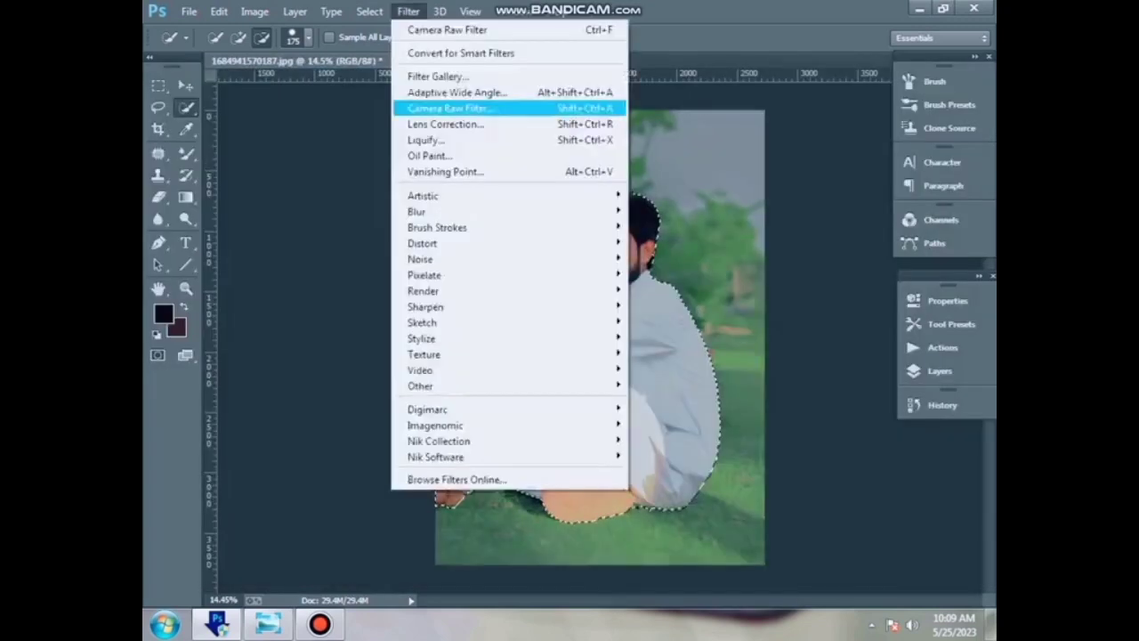
click(463, 107)
drag(869, 431, 810, 458)
- Set the man's Yellows saturation to -22 and Greens saturation to -74, apply the filter and remove the selection
click(830, 245)
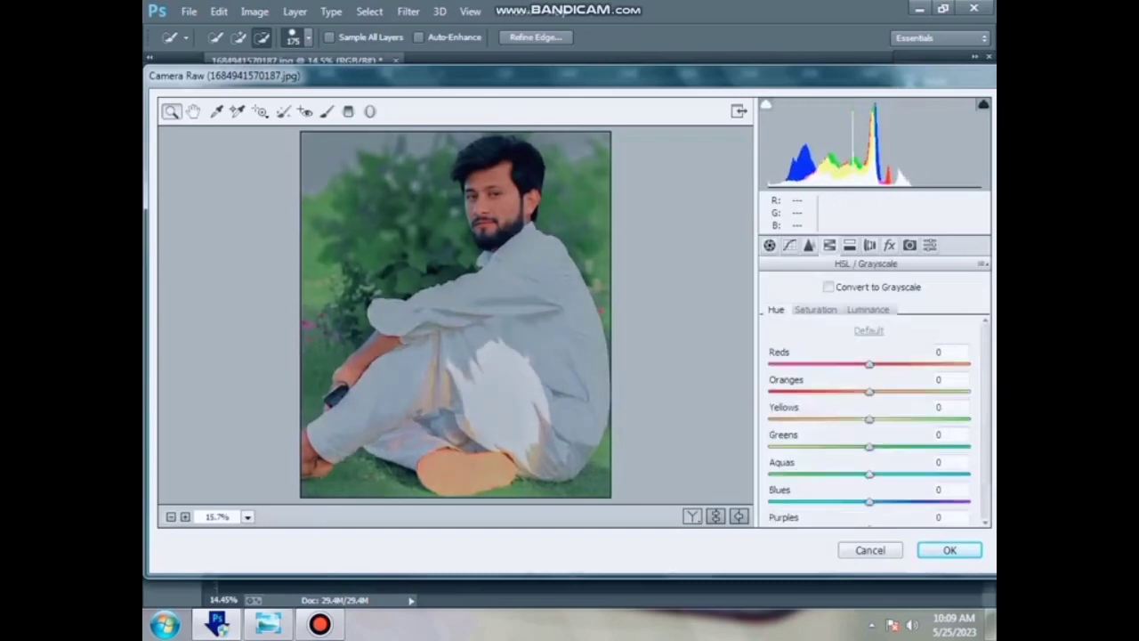
click(815, 310)
drag(870, 419, 836, 419)
text(-22)
key(Tab)
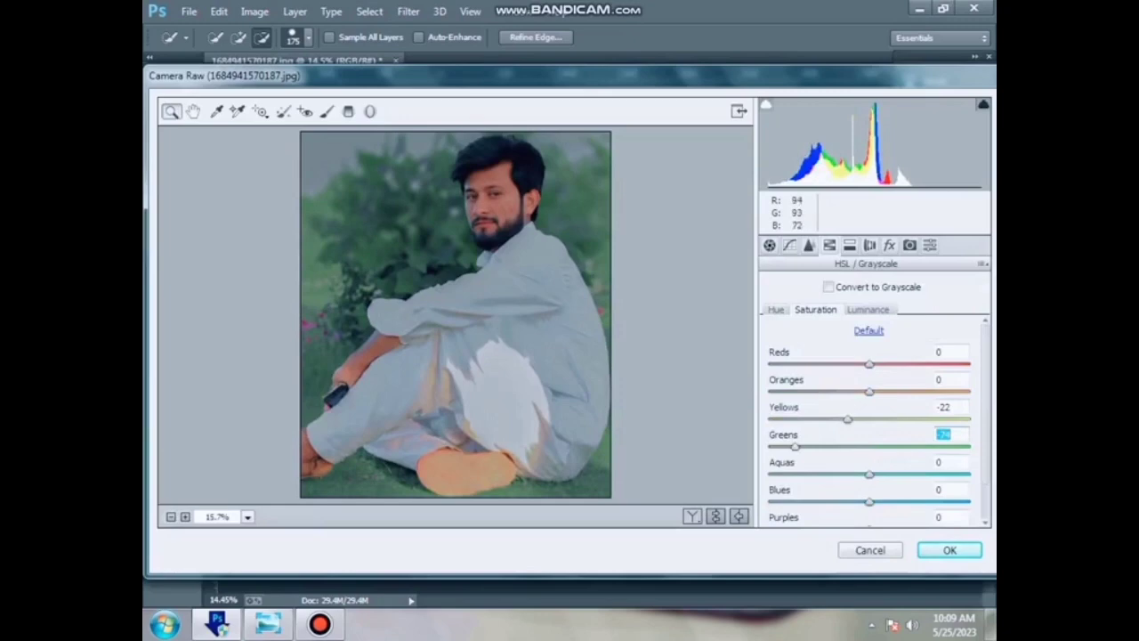
text(-74)
key(Return)
key(ctrl+d)
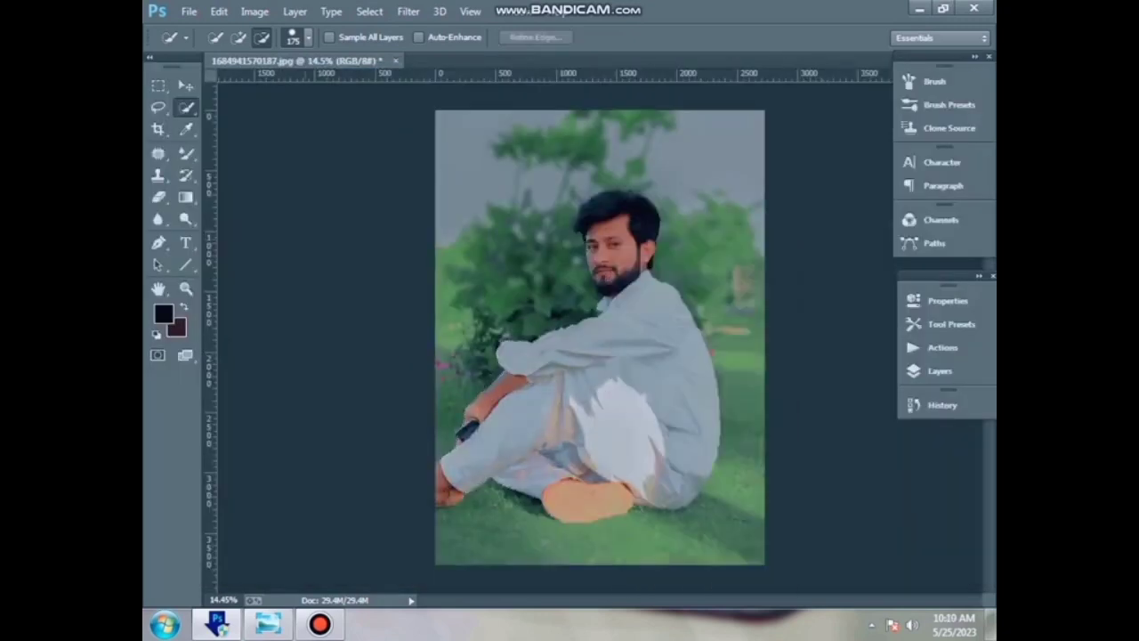
- Use Liquify with a brush size of 300 to push the hair outward along the top and front of the head
click(408, 11)
click(436, 140)
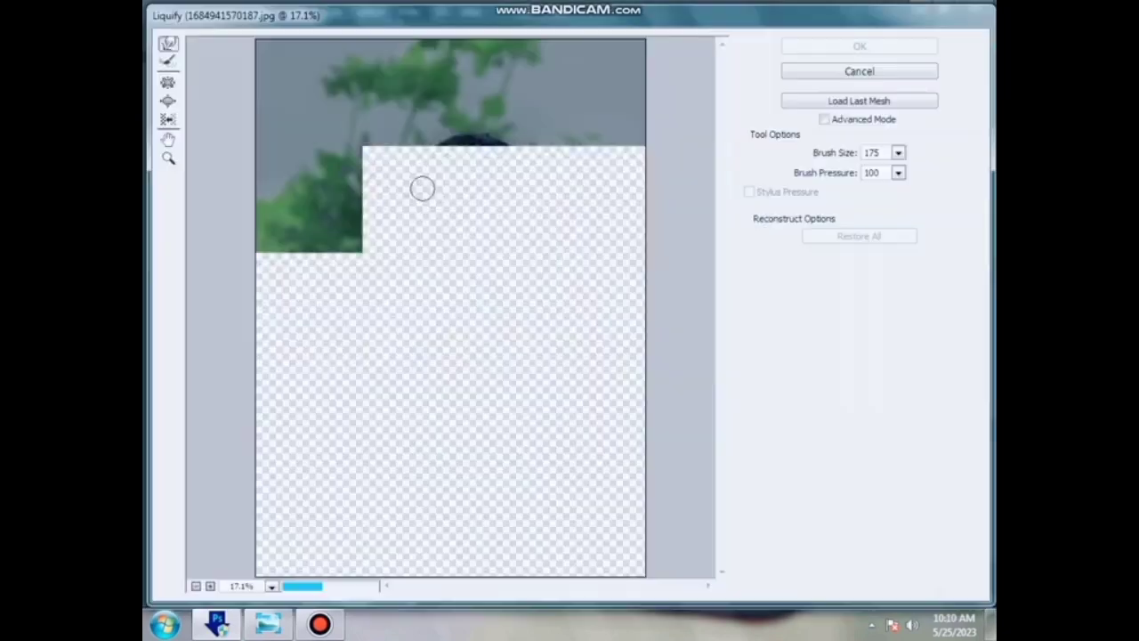
drag(399, 133, 550, 216)
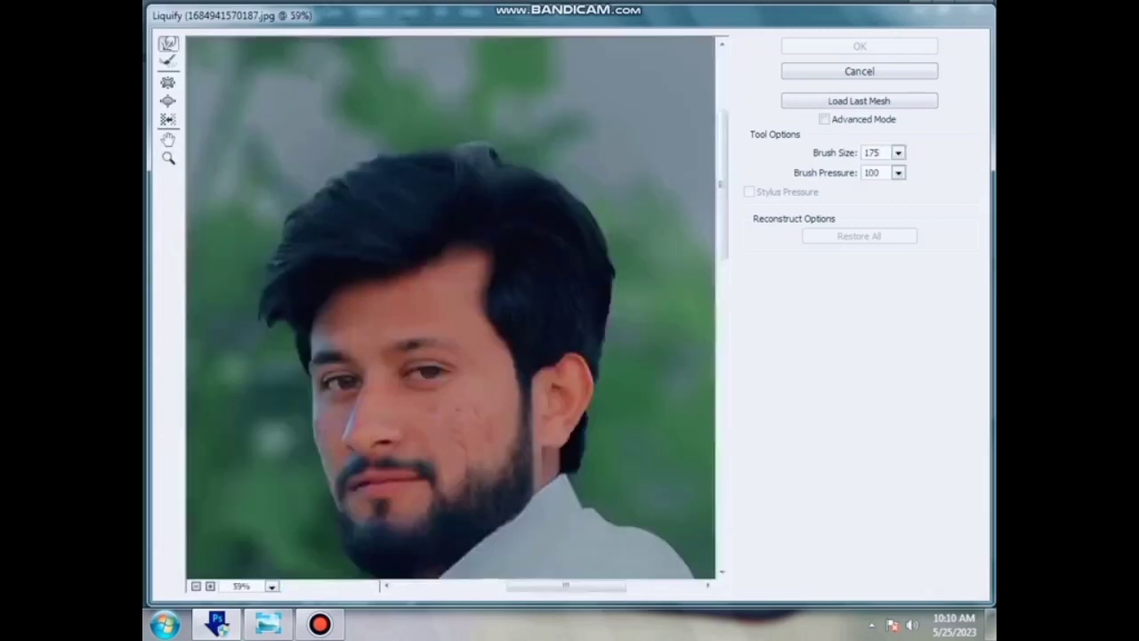
key(bracketright)
key(bracketright)
key(bracketright)
drag(483, 173, 414, 152)
drag(357, 187, 346, 177)
drag(300, 228, 290, 221)
drag(275, 270, 265, 270)
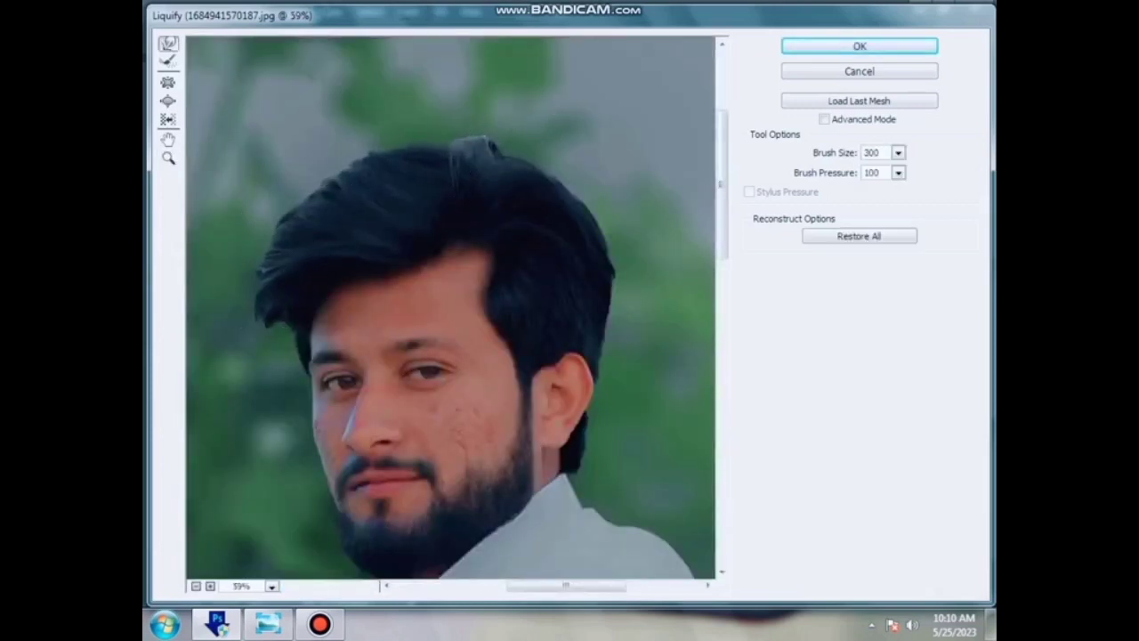
drag(283, 322, 280, 333)
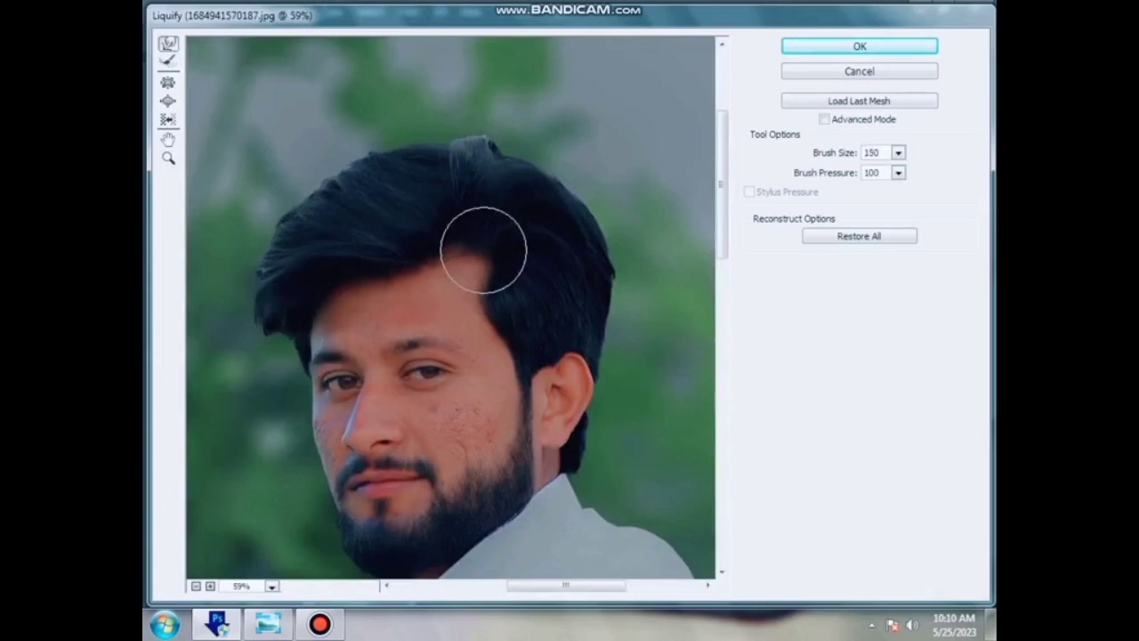
- Add volume to the crown hair with the 300-size Liquify brush and apply the filter
key(bracketright)
key(bracketright)
drag(529, 195, 538, 187)
drag(444, 162, 441, 155)
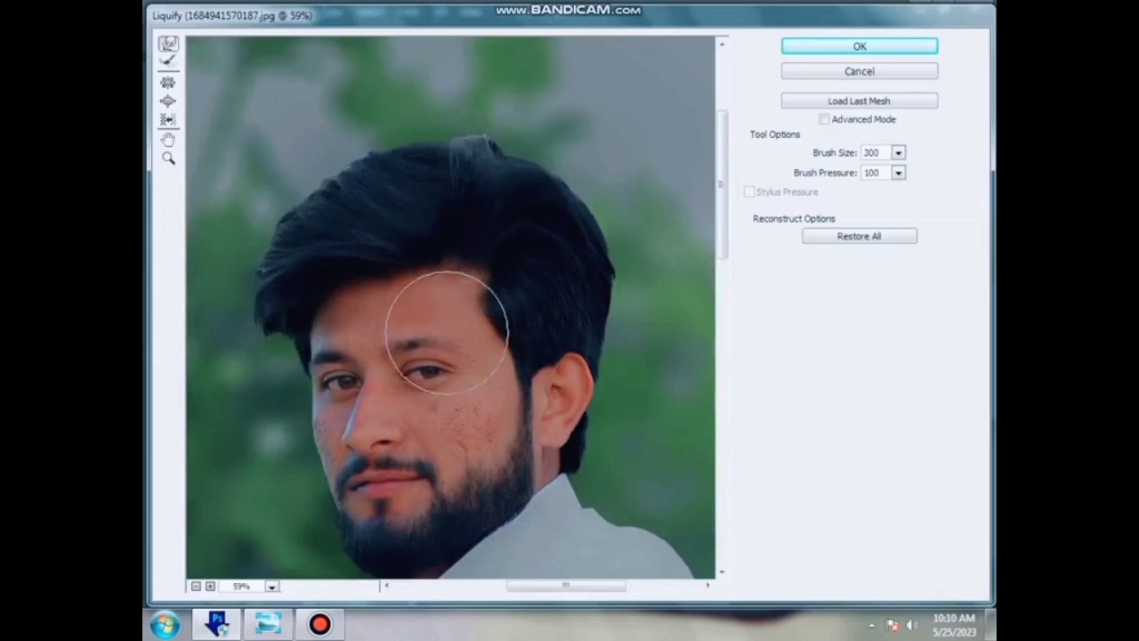
scroll(448, 332, down, 3)
key(Return)
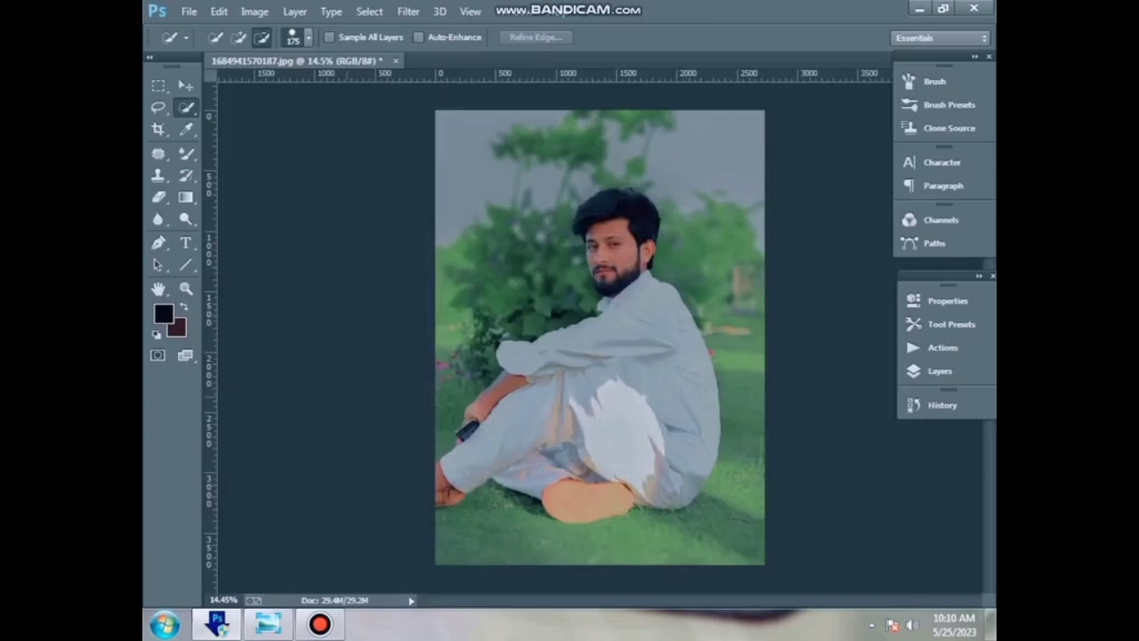
- Smooth the blemished cheek beside the beard with the Mixer Brush at size 70
click(186, 290)
drag(575, 221, 670, 332)
click(650, 290)
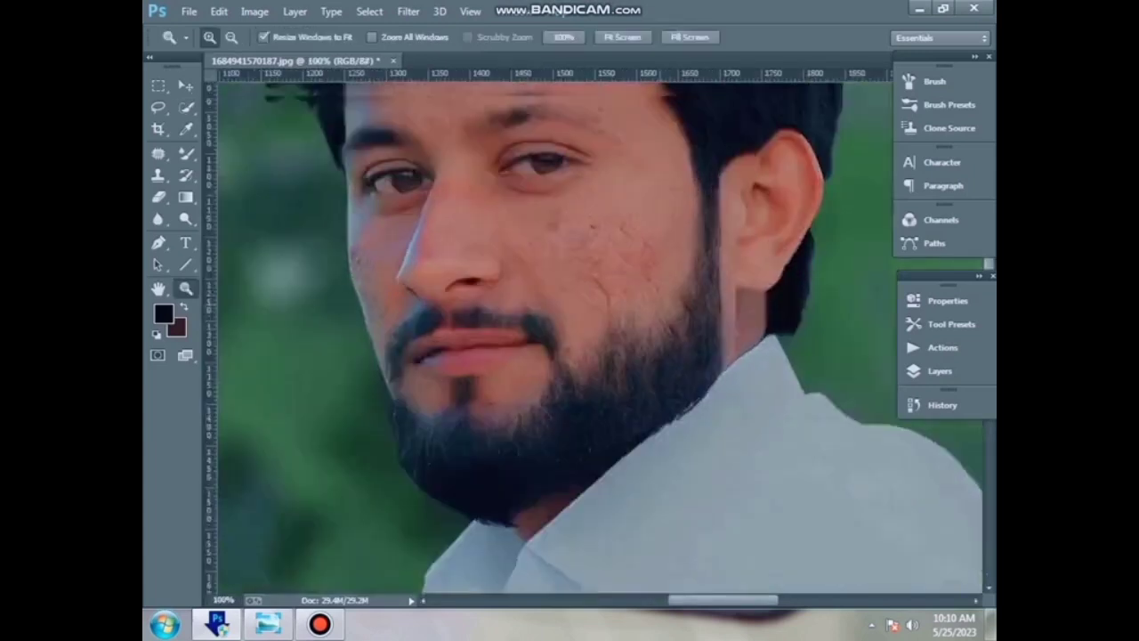
scroll(599, 338, up, 2)
key(b)
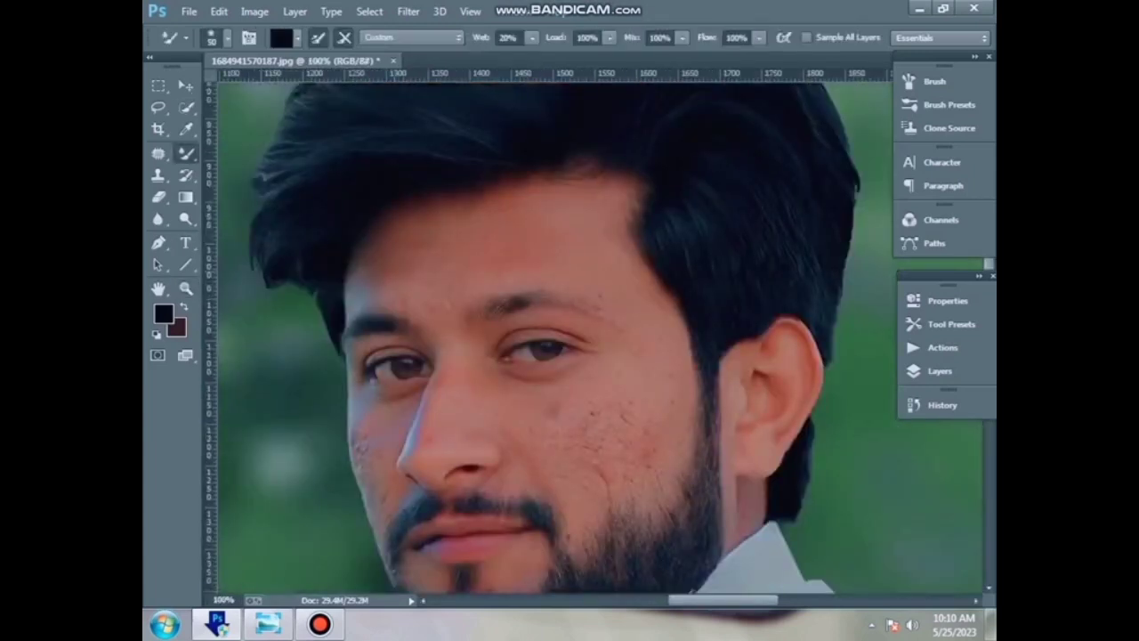
key(bracketright)
key(bracketright)
drag(552, 403, 612, 398)
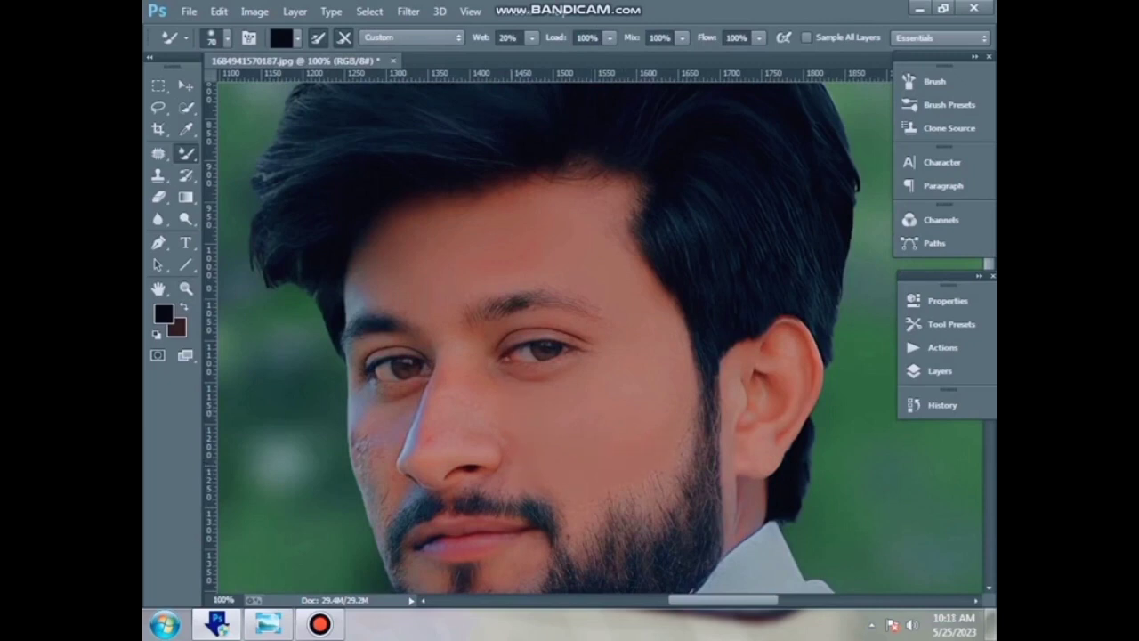
- Smooth the far cheek and the skin around the eyes, nose and mouth with the Mixer Brush at sizes 30 to 40
key(bracketleft)
key(bracketleft)
key(bracketleft)
scroll(570, 338, down, 3)
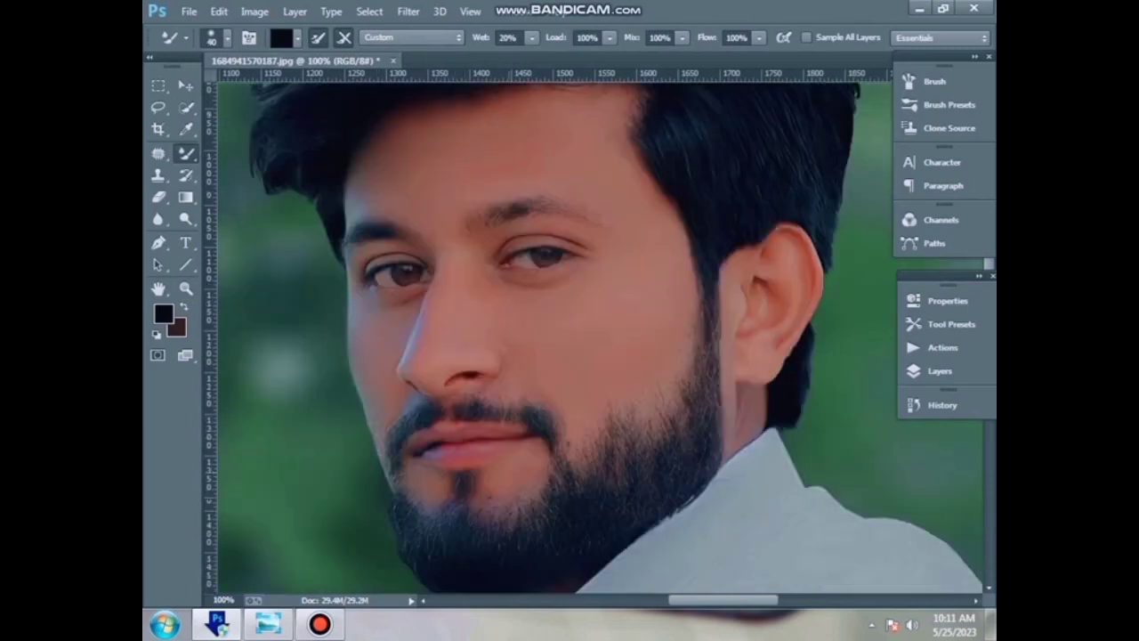
key(bracketleft)
key(bracketleft)
scroll(461, 451, up, 2)
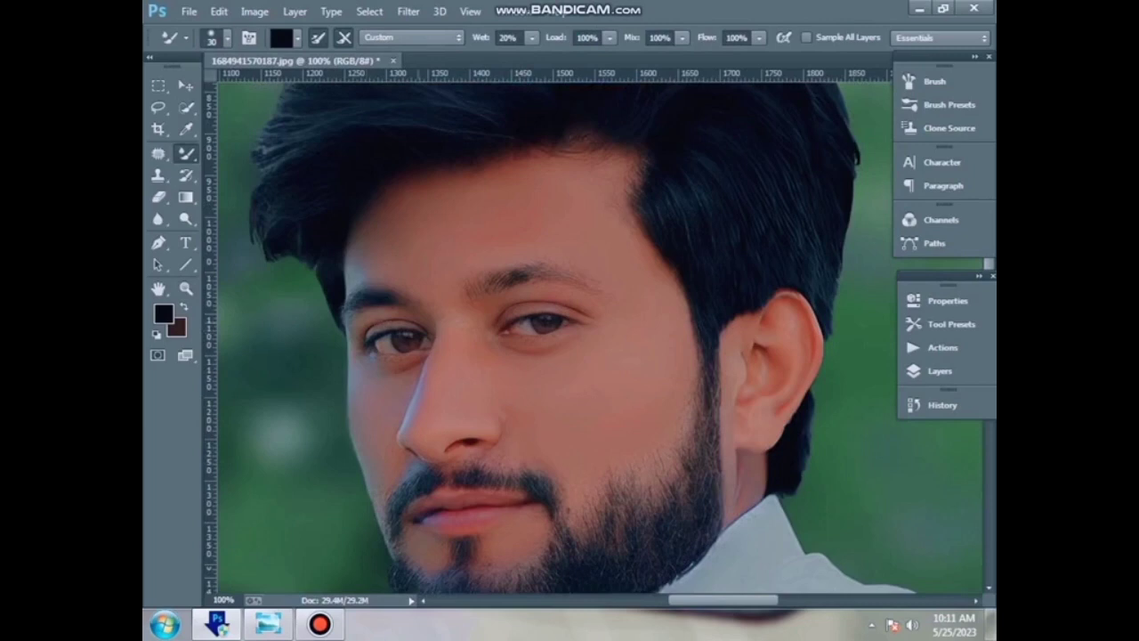
scroll(593, 336, down, 5)
scroll(593, 336, up, 2)
key(bracketright)
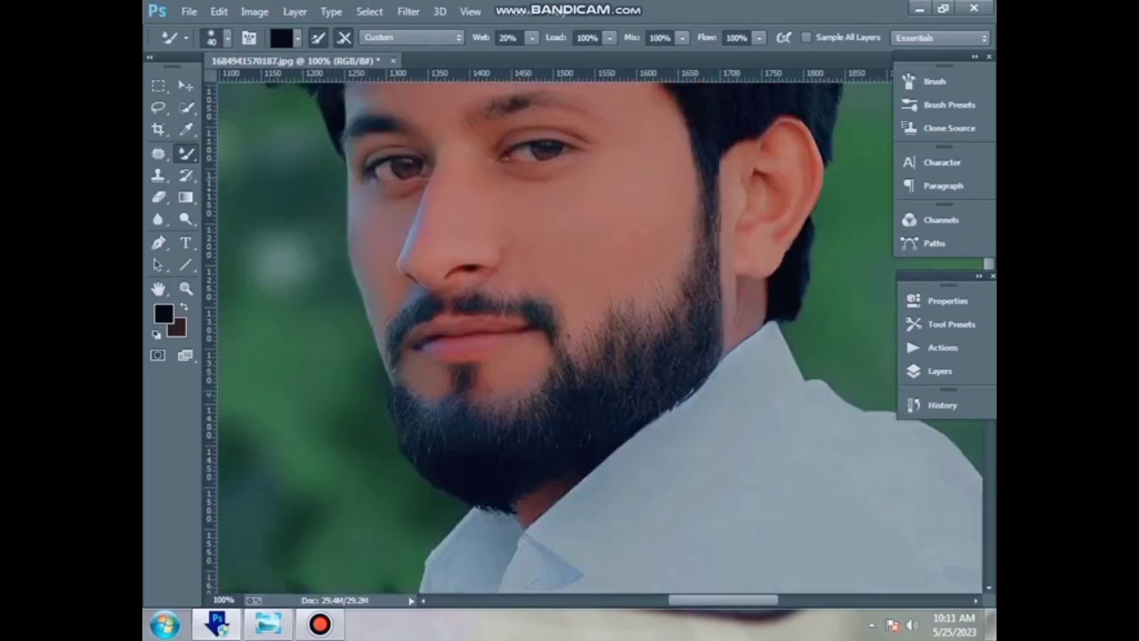
scroll(593, 336, down, 4)
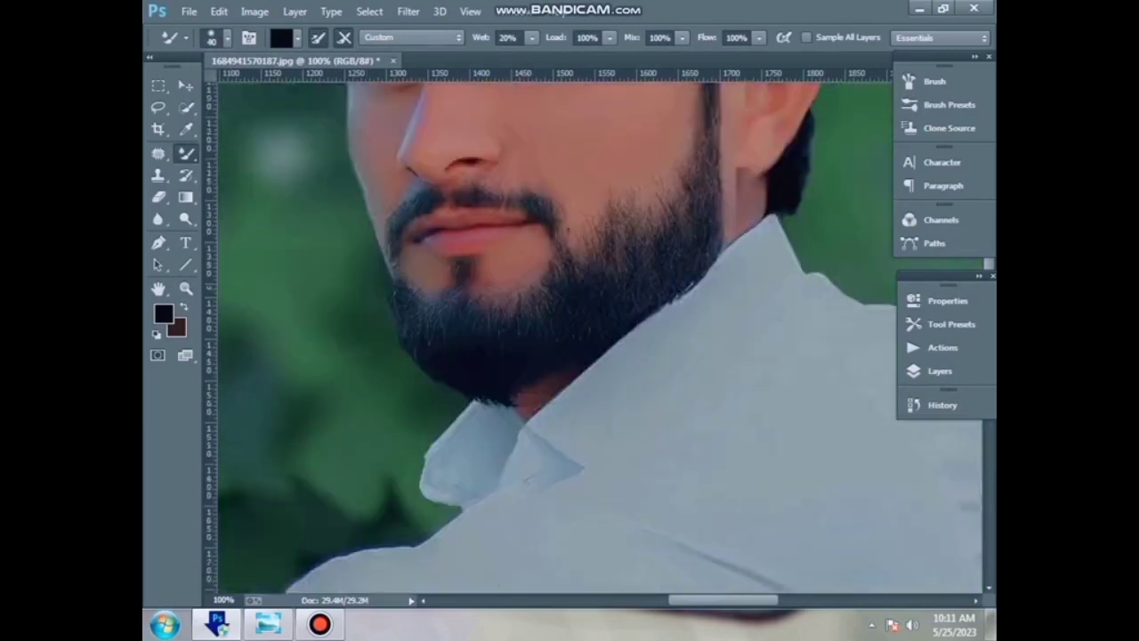
- Examine the hand, legs and feet up close, and check the whole portrait for remaining rough areas
key(z)
right_click(409, 275)
click(445, 287)
drag(363, 325, 615, 515)
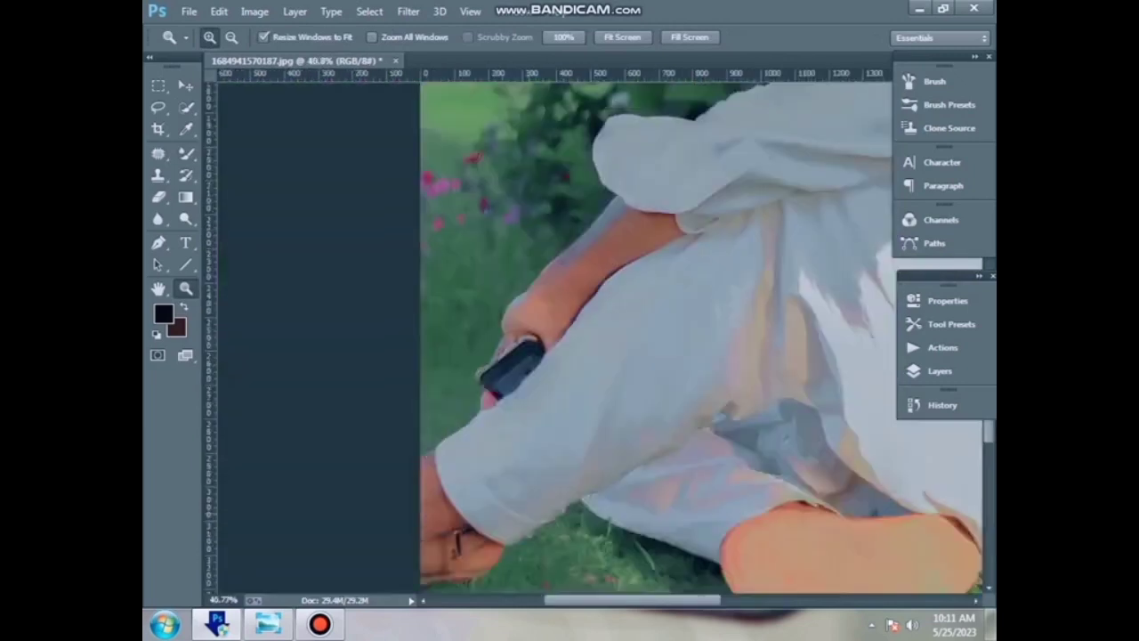
key(b)
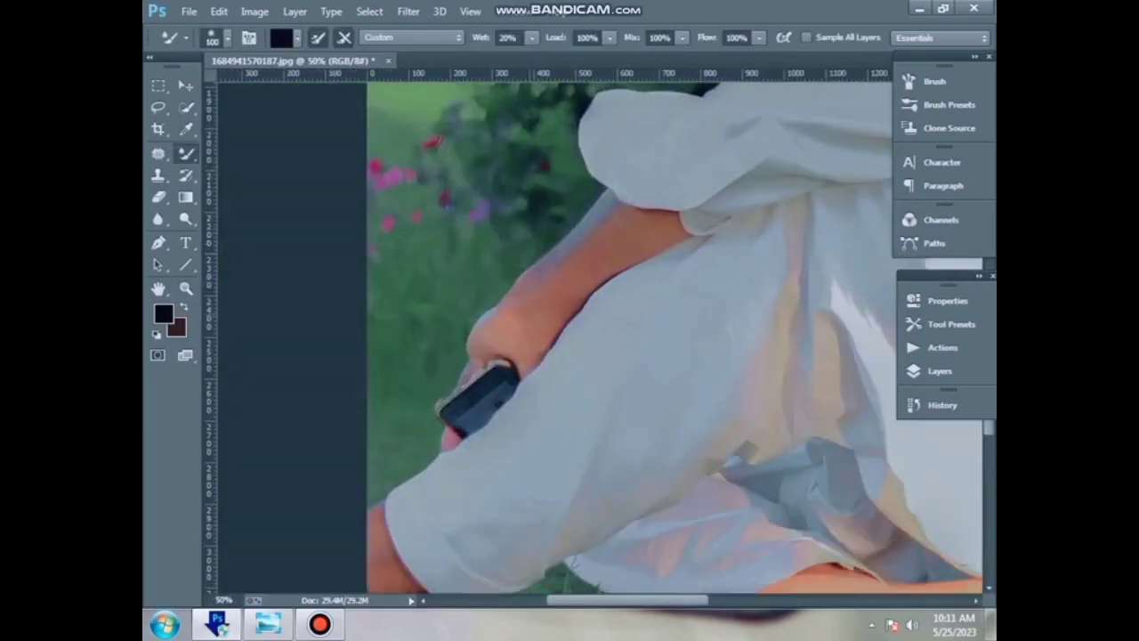
scroll(631, 338, down, 2)
key([)
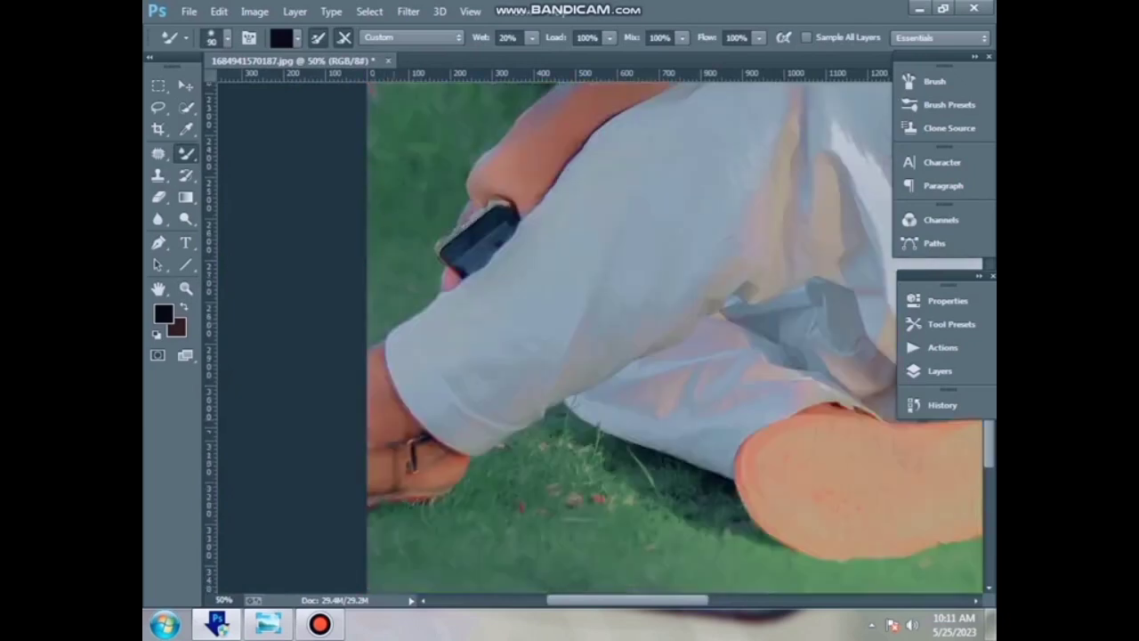
key(z)
right_click(427, 241)
click(473, 275)
right_click(499, 240)
click(544, 251)
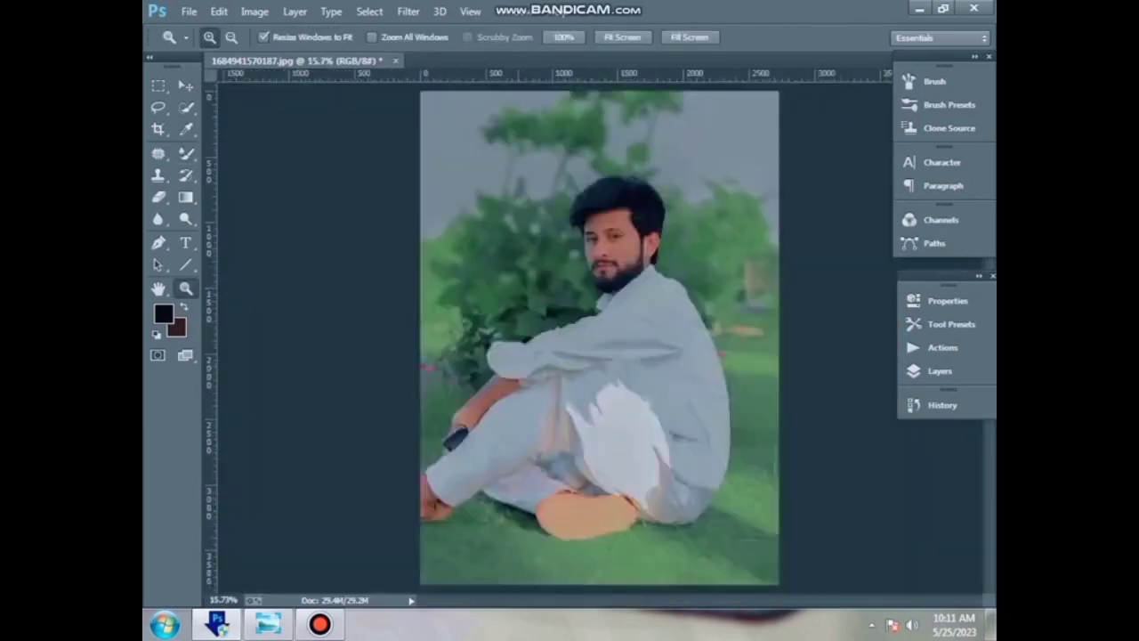
click(621, 263)
click(408, 11)
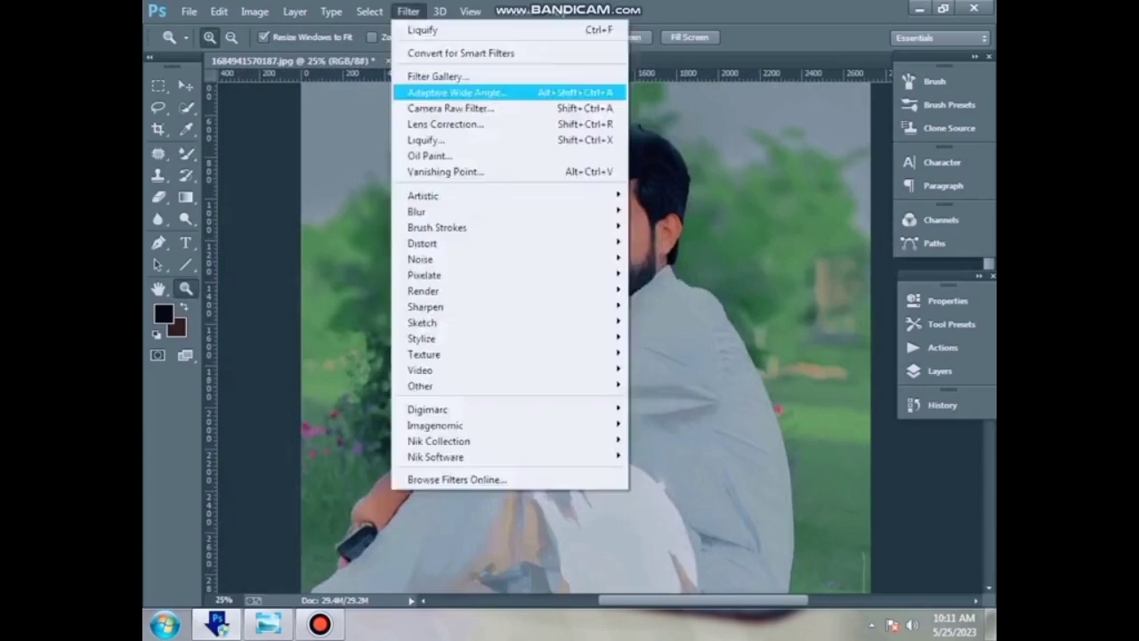
click(457, 93)
click(725, 373)
- Raise the Oranges luminance to +66 in the Camera Raw filter's HSL adjustments and apply it
click(408, 11)
click(450, 108)
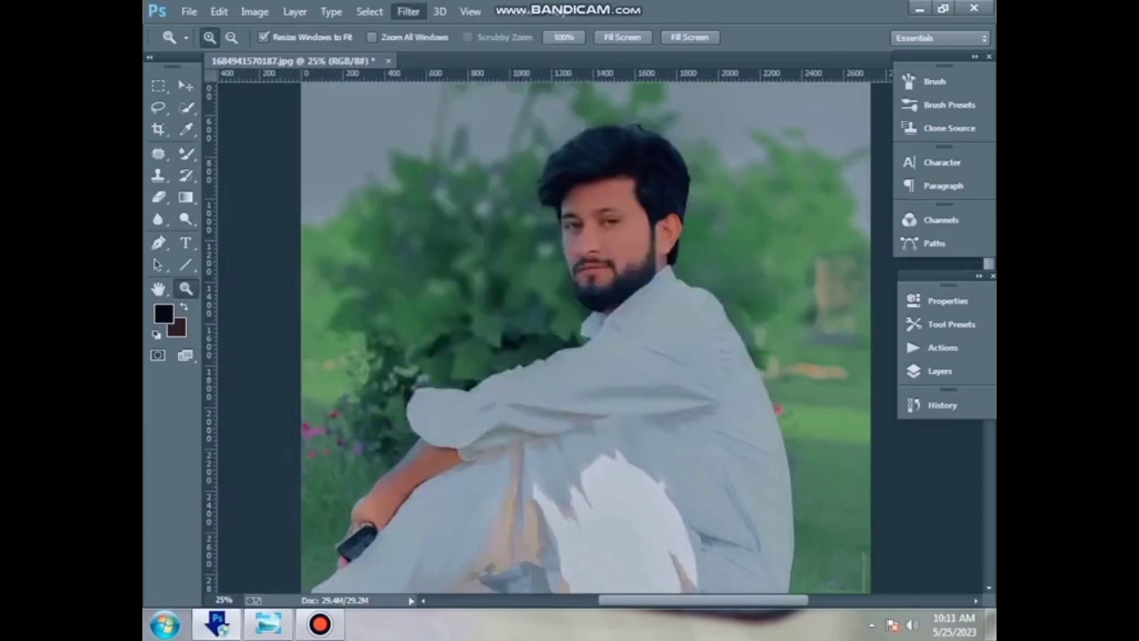
key(ctrl+shift+a)
click(828, 245)
drag(869, 391, 936, 391)
click(867, 310)
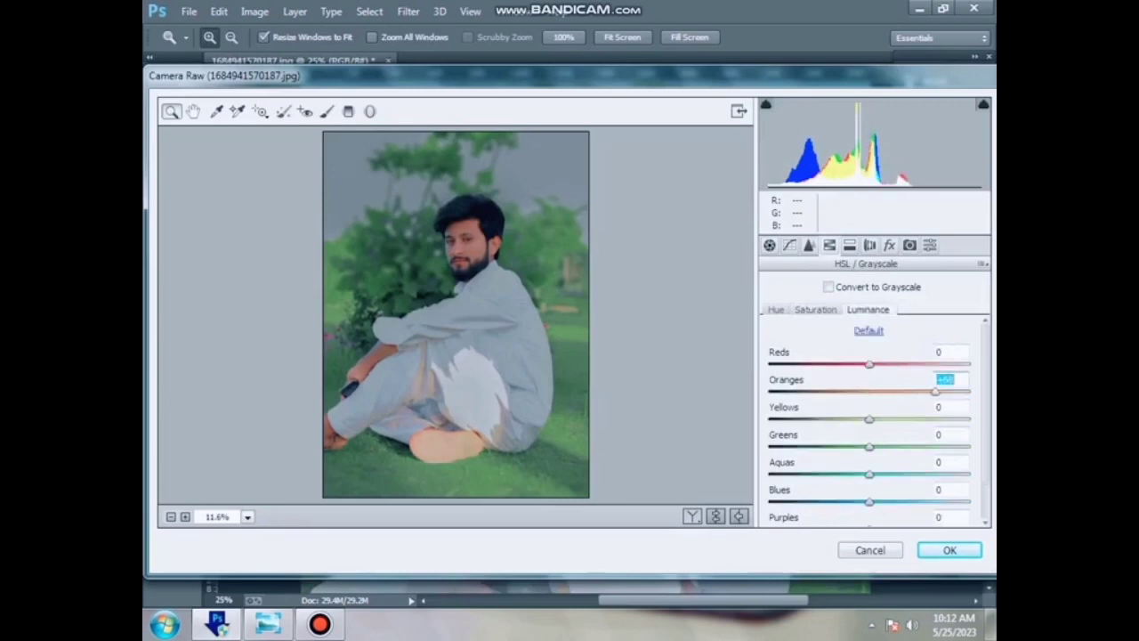
click(950, 550)
- Open the Camera Raw filter again and browse its saved presets
click(408, 11)
click(454, 115)
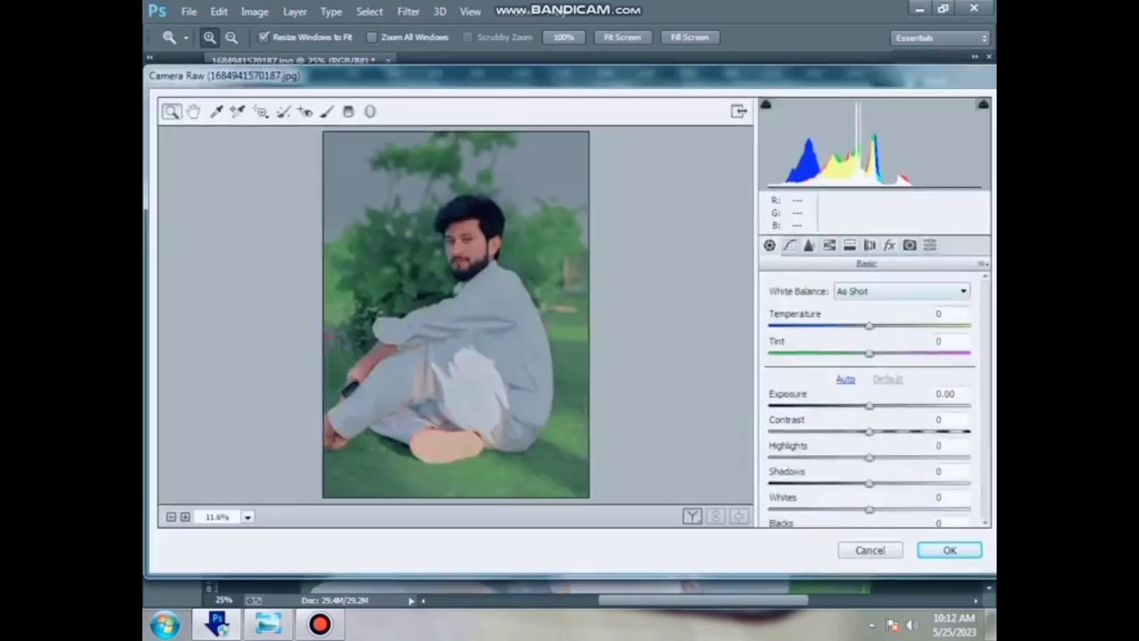
click(930, 245)
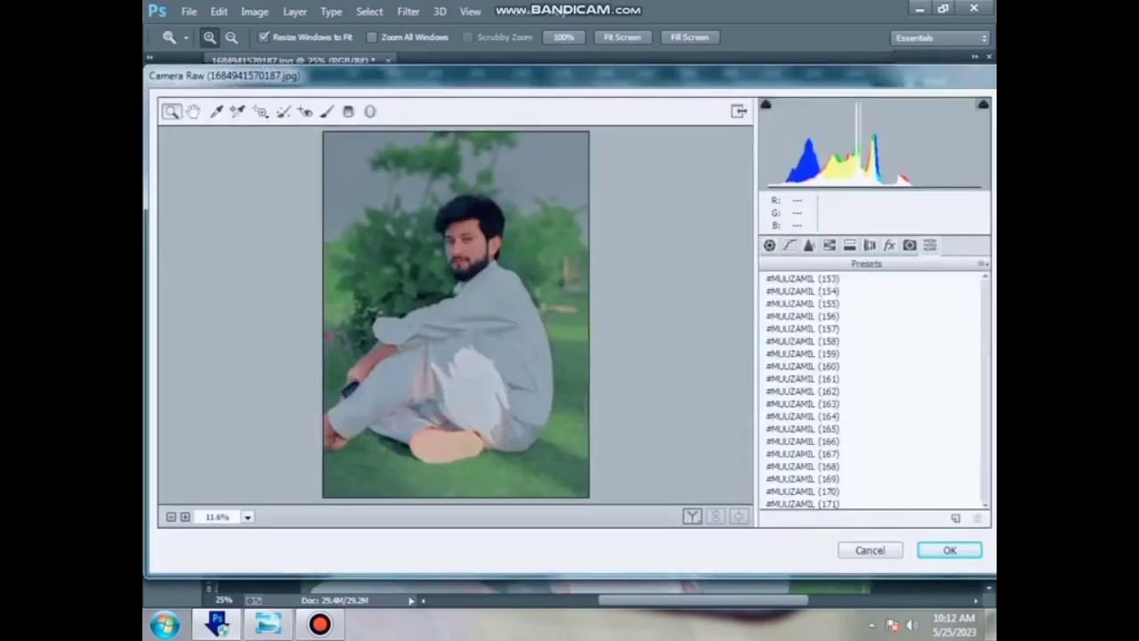
scroll(872, 392, down, 20)
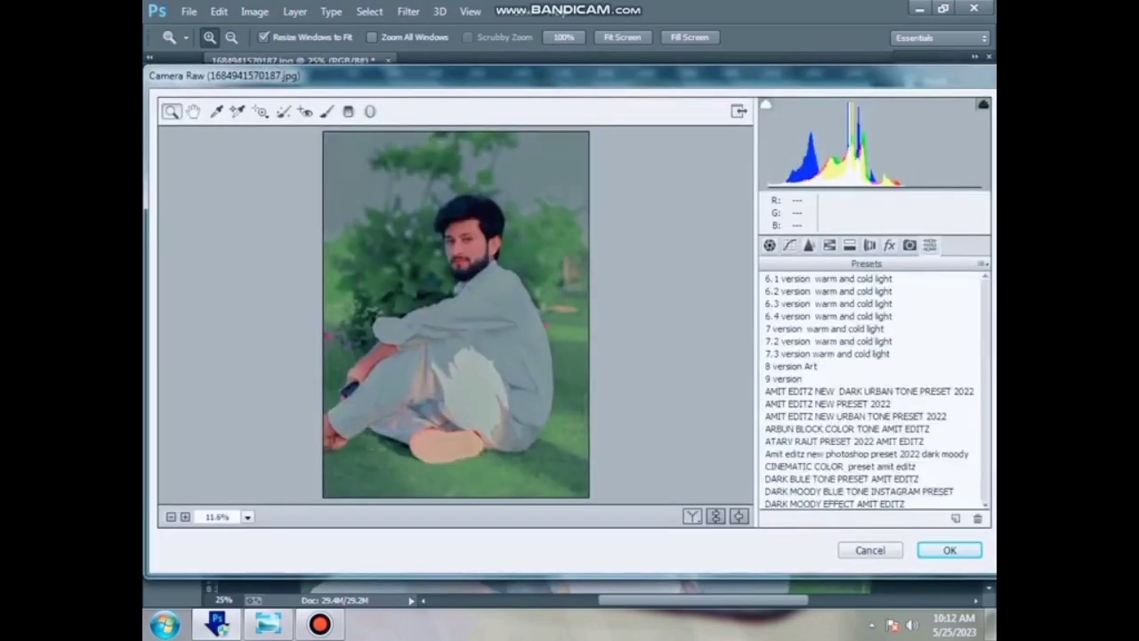
- Preview several saved colour presets on the portrait, including the numbered ones from (42) to (47)
click(794, 303)
scroll(794, 303, down, 4)
click(794, 304)
scroll(793, 303, down, 4)
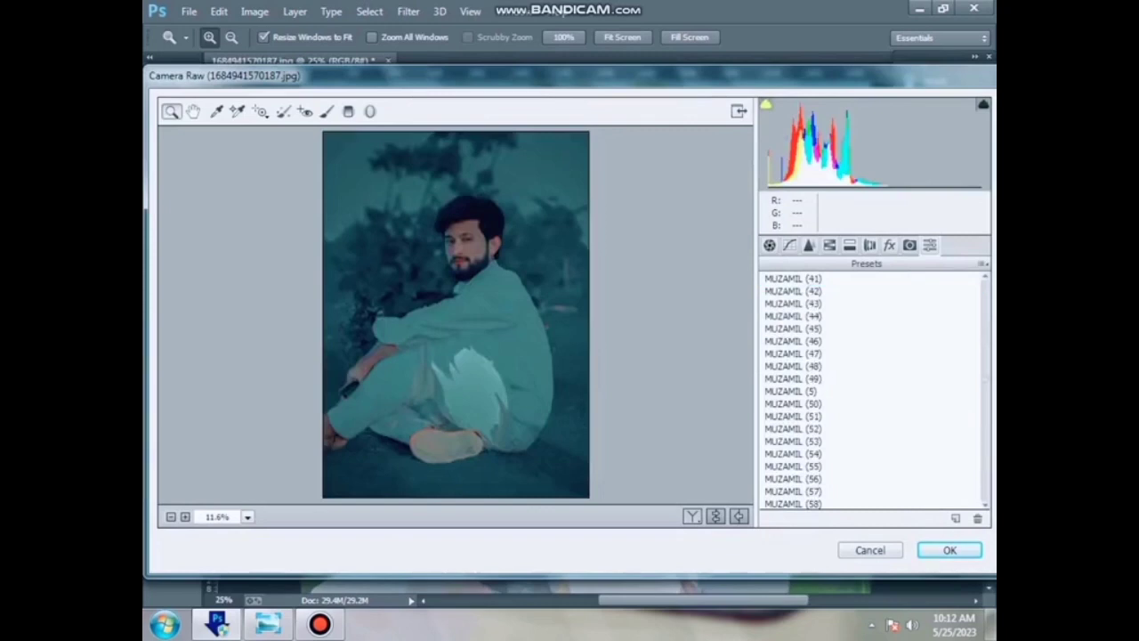
click(794, 291)
click(793, 303)
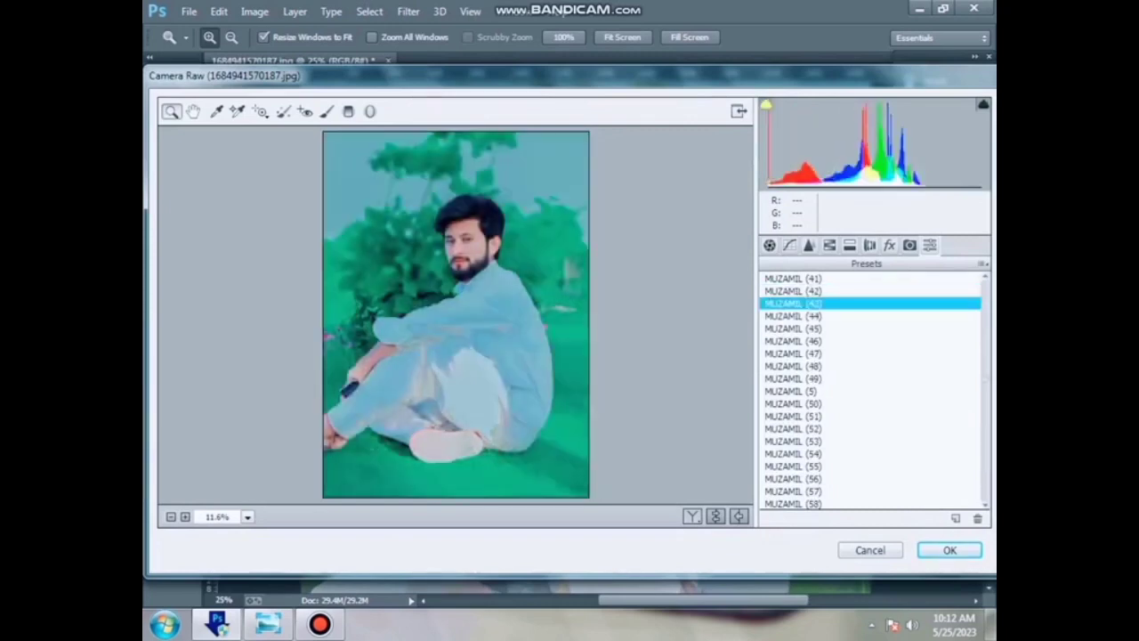
click(794, 316)
click(794, 329)
click(794, 341)
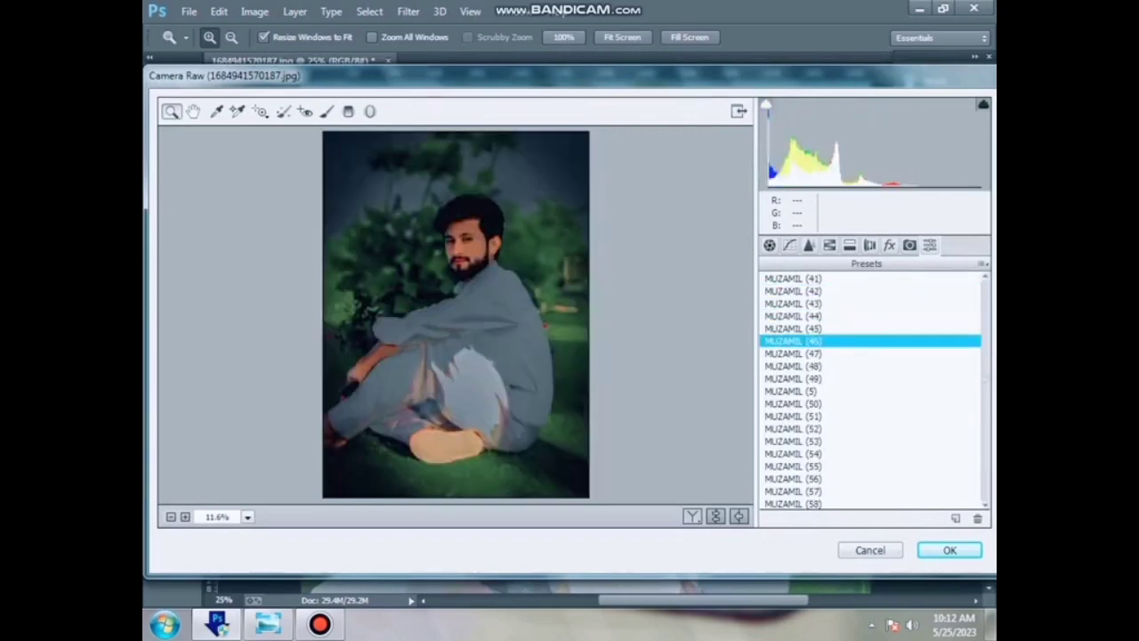
click(873, 353)
scroll(872, 353, down, 1)
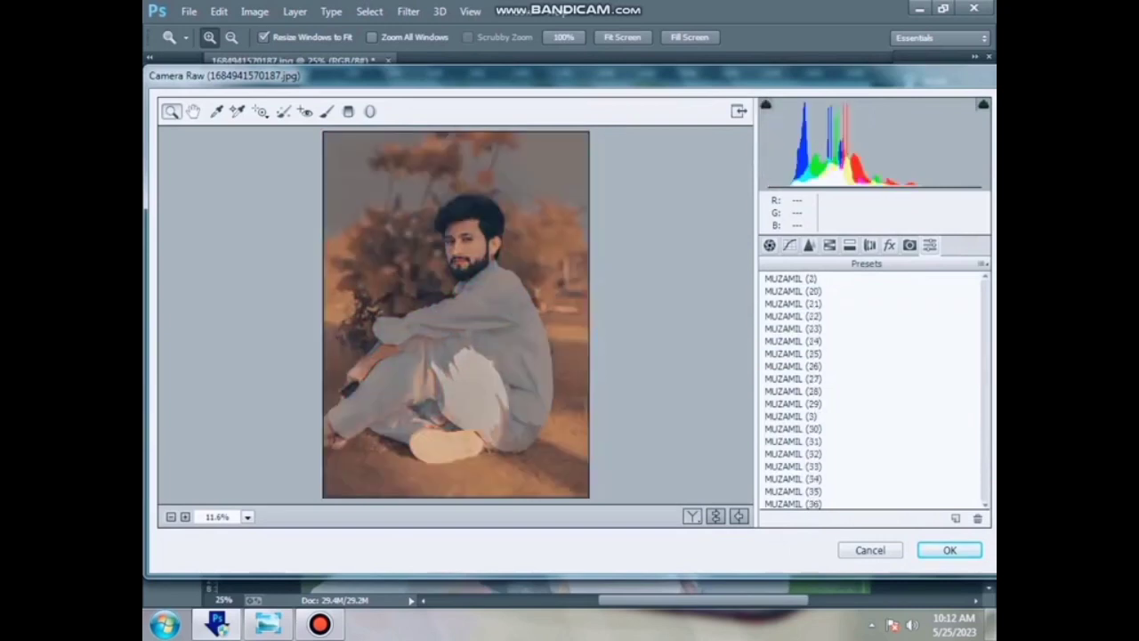
- Preview the light green portrait preset and the numbered presets (1) and (10) to (13)
scroll(872, 392, up, 10)
click(870, 353)
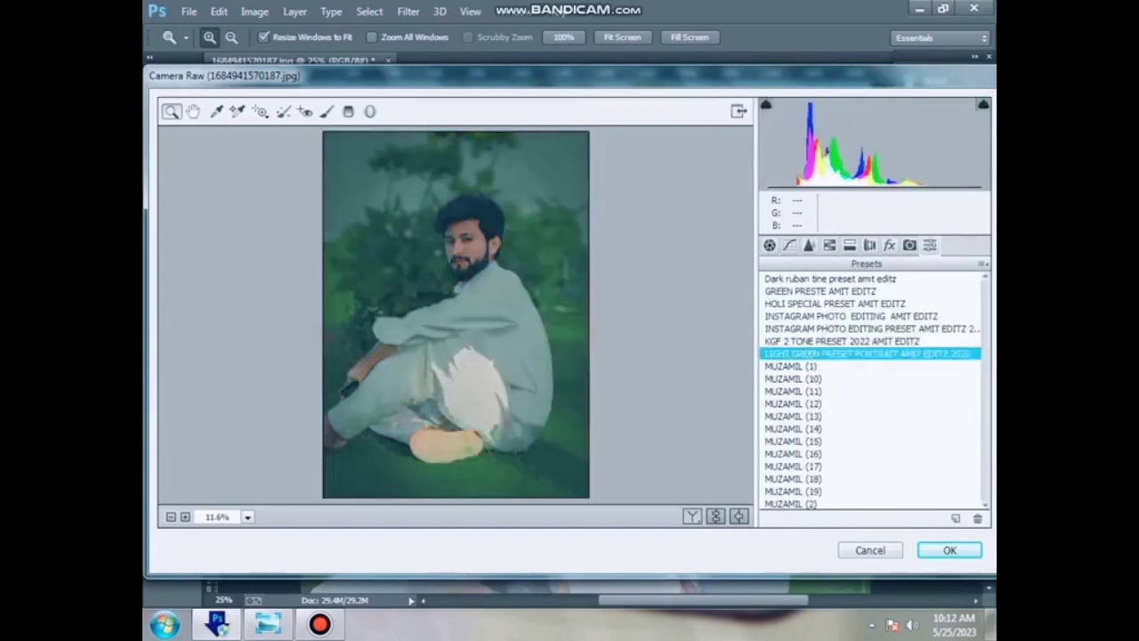
click(871, 366)
key(Down)
key(Down)
key(Down)
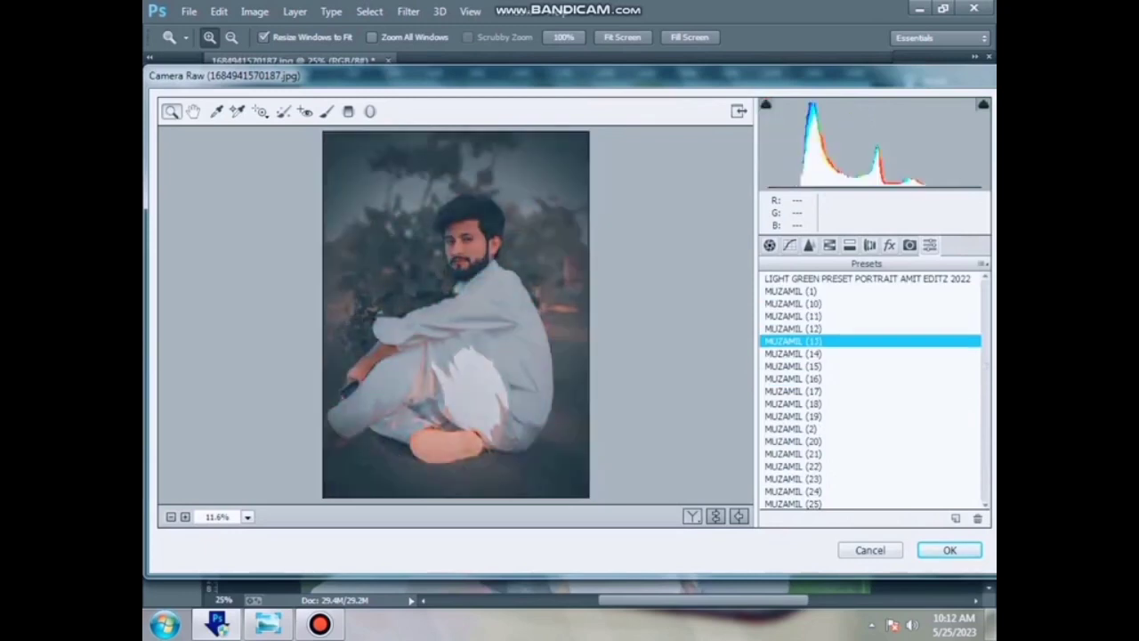
- Preview the numbered presets from (14) to (22) one after another on the portrait
key(Down)
key(Down)
key(Down)
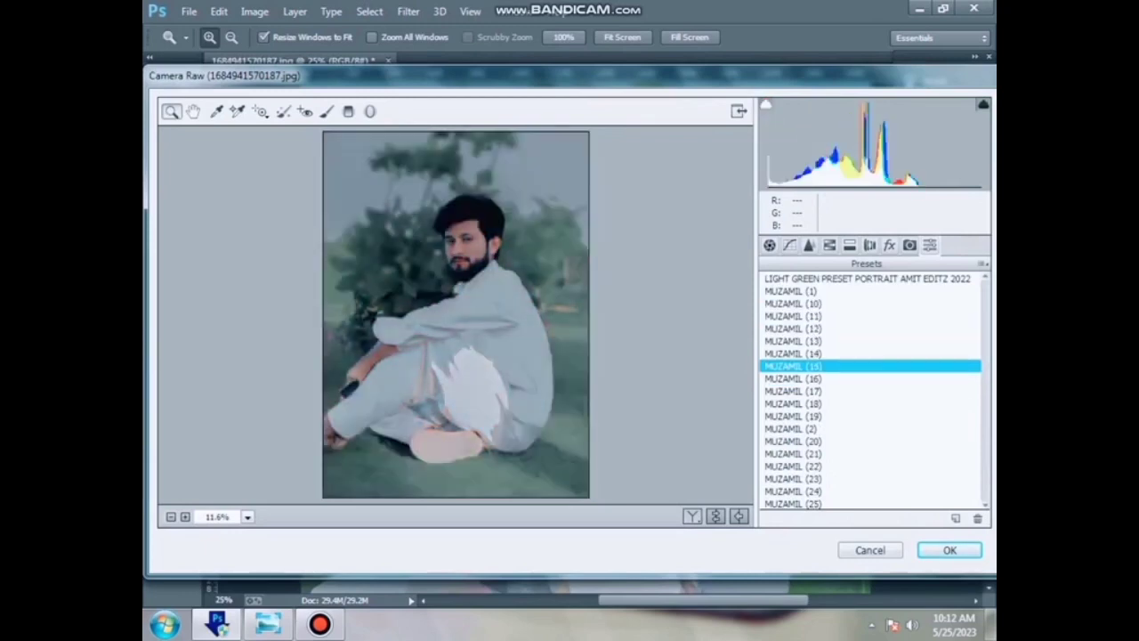
key(Down)
key(Down)
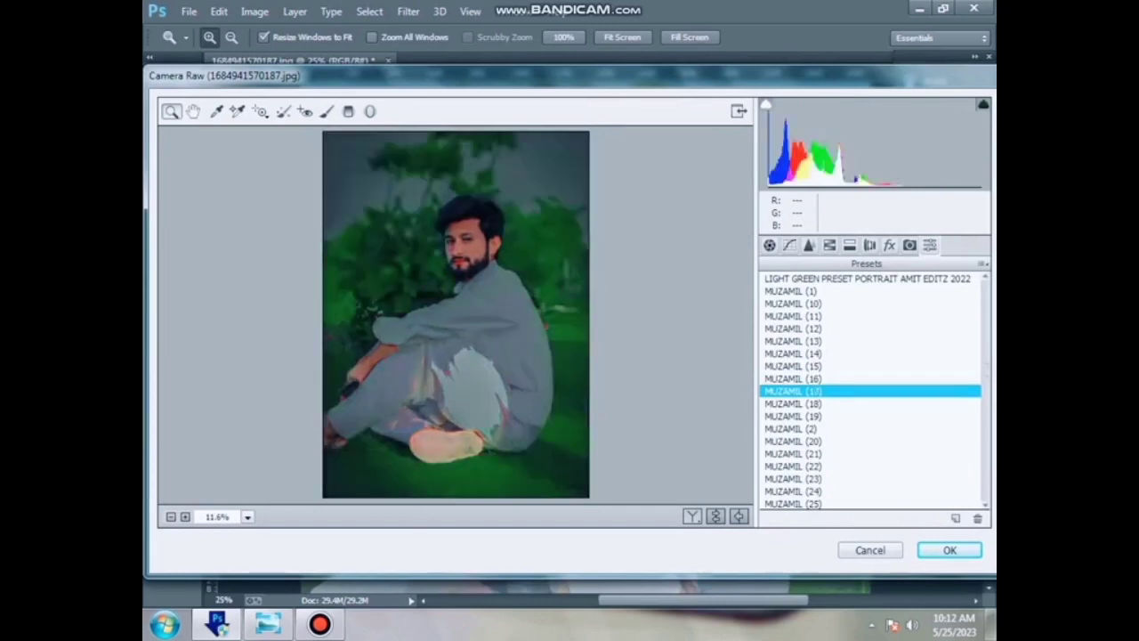
key(Down)
key(Down)
scroll(871, 392, down, 2)
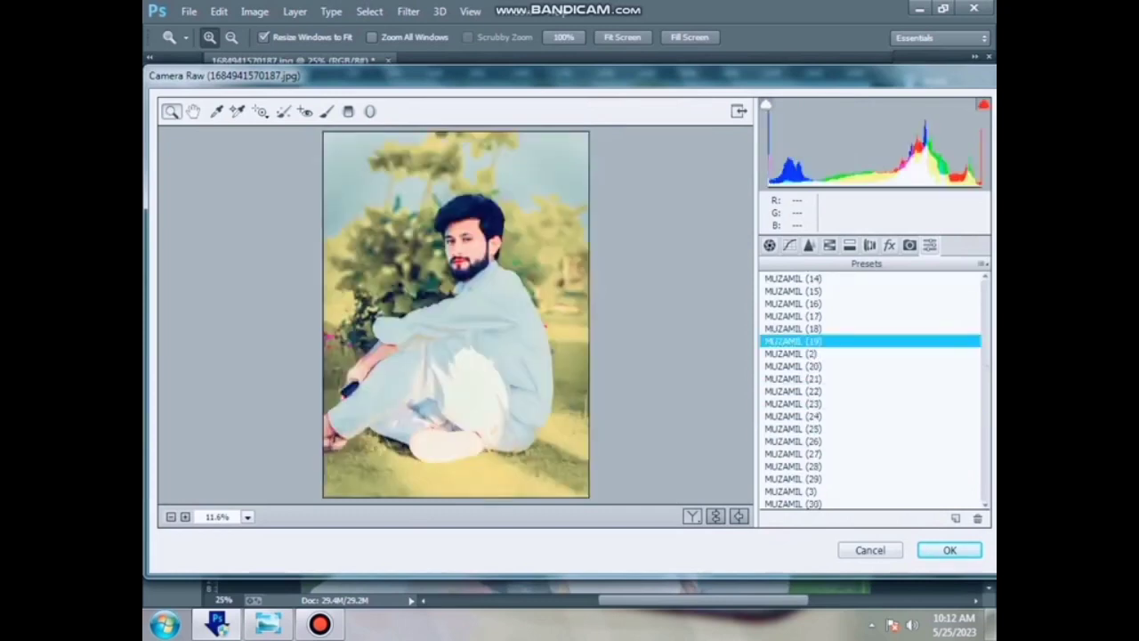
key(Down)
key(Down)
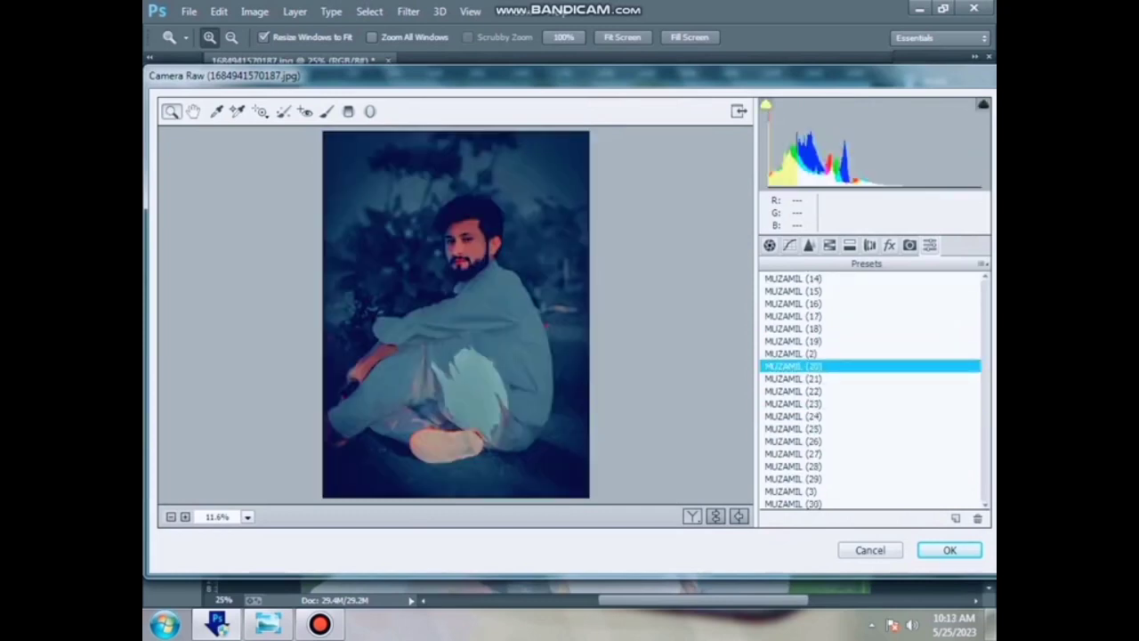
key(Down)
key(Down)
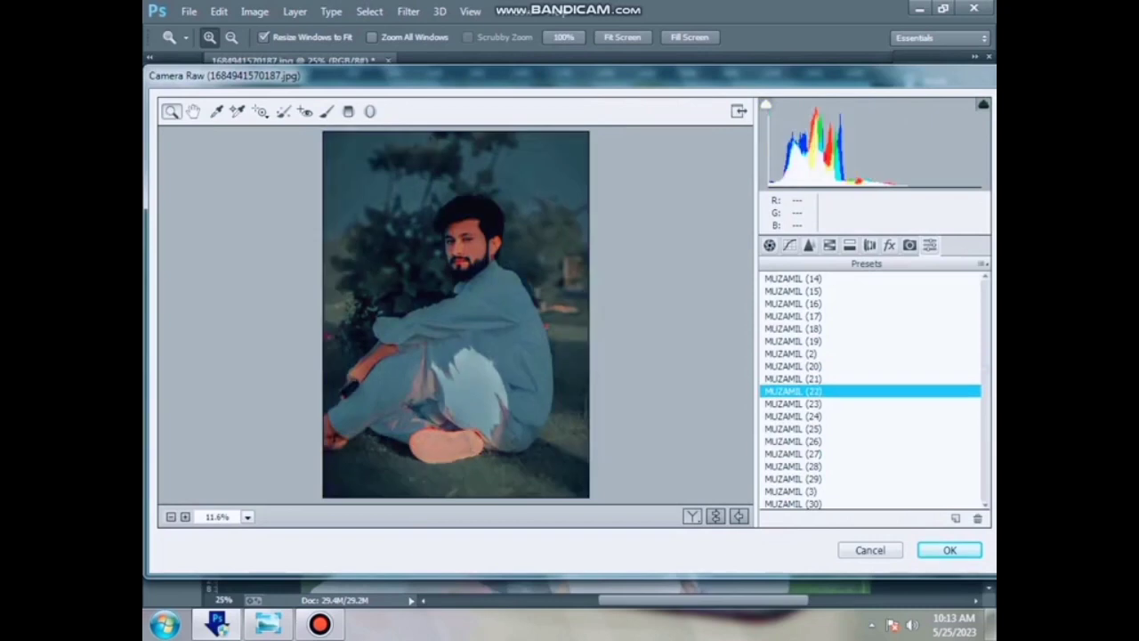
- Compare the numbered presets from (21) to (32) on the portrait
key(Up)
key(Down)
key(Down)
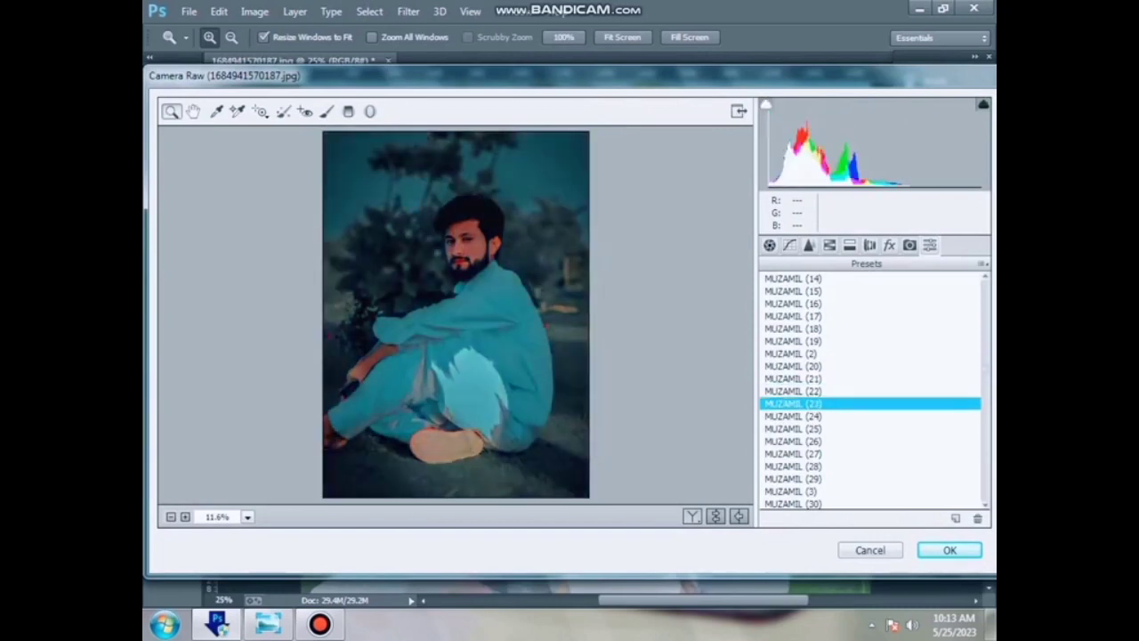
key(Down)
key(Down)
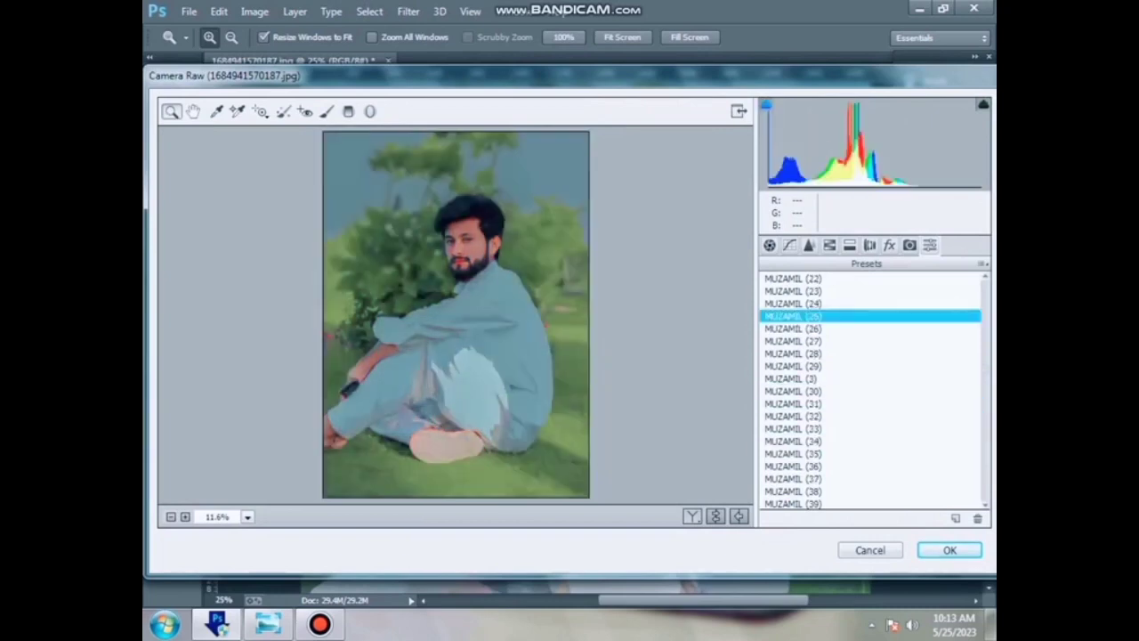
key(Down)
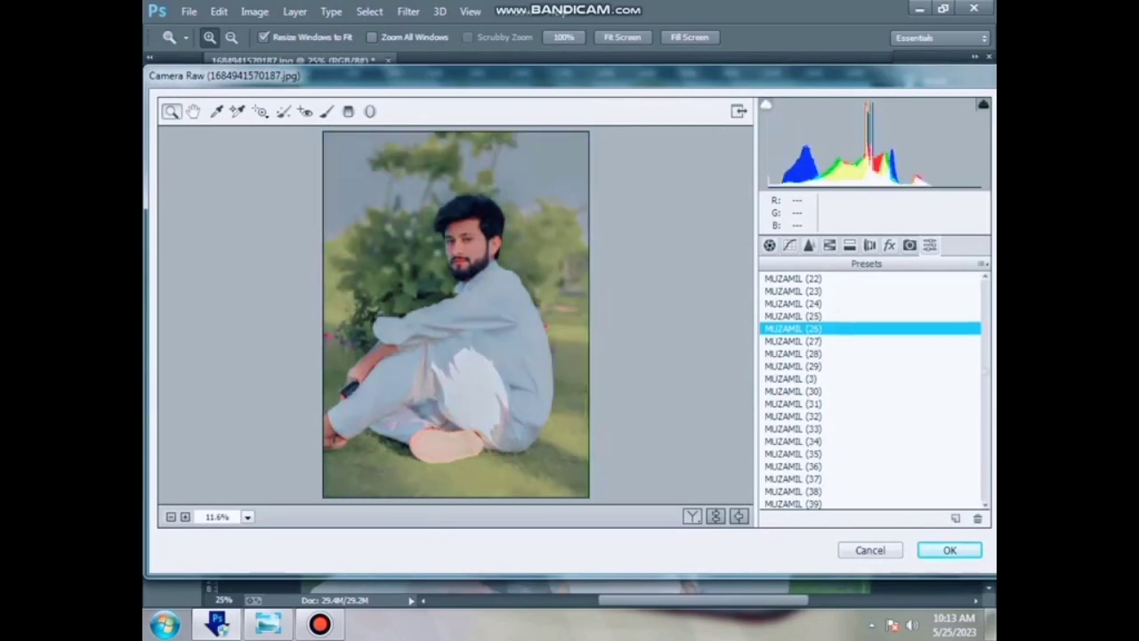
key(Down)
key(Down)
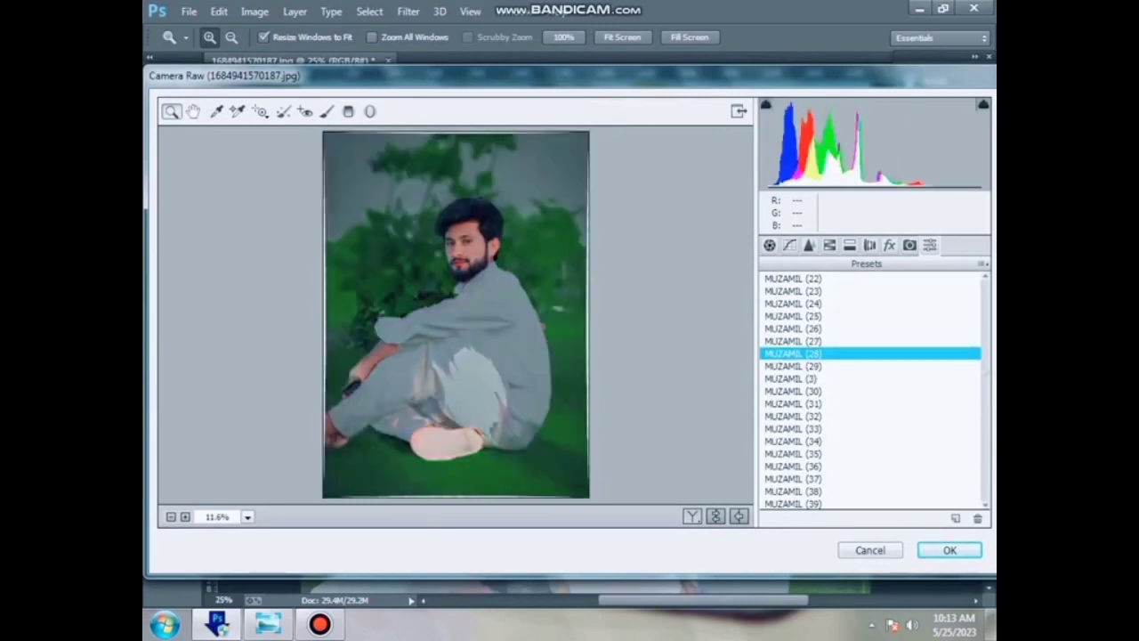
key(Down)
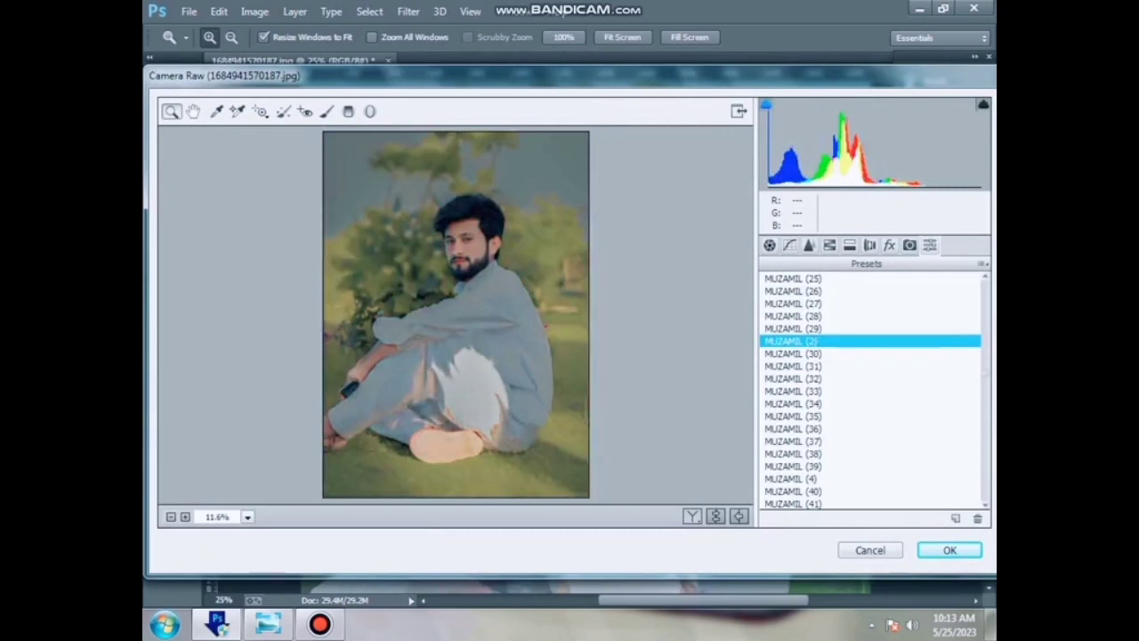
key(Down)
key(Down)
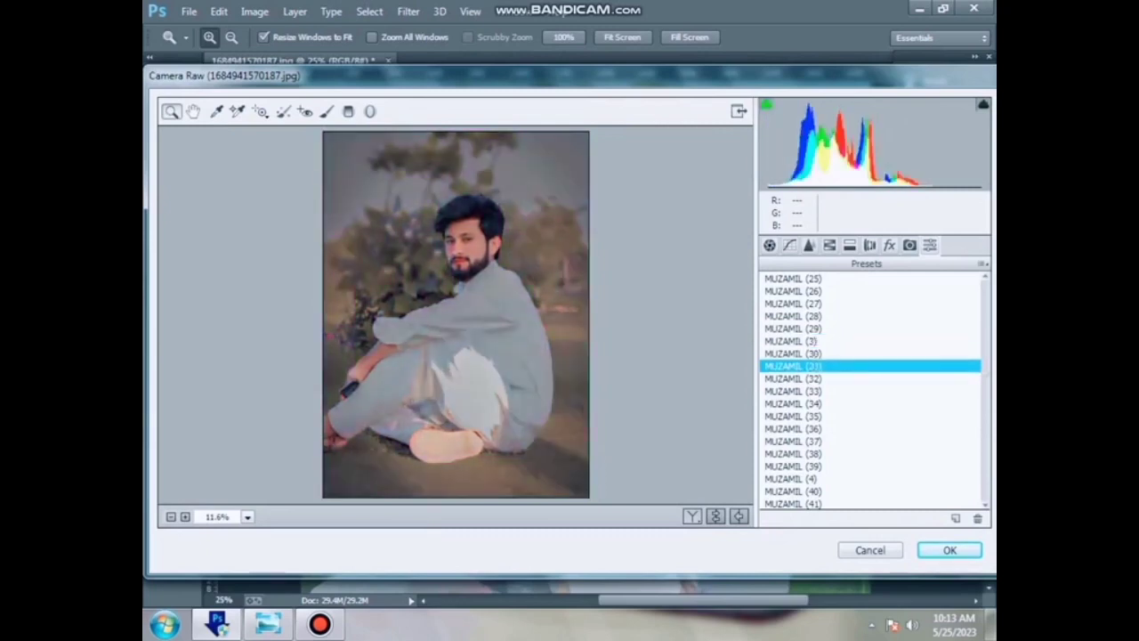
key(Down)
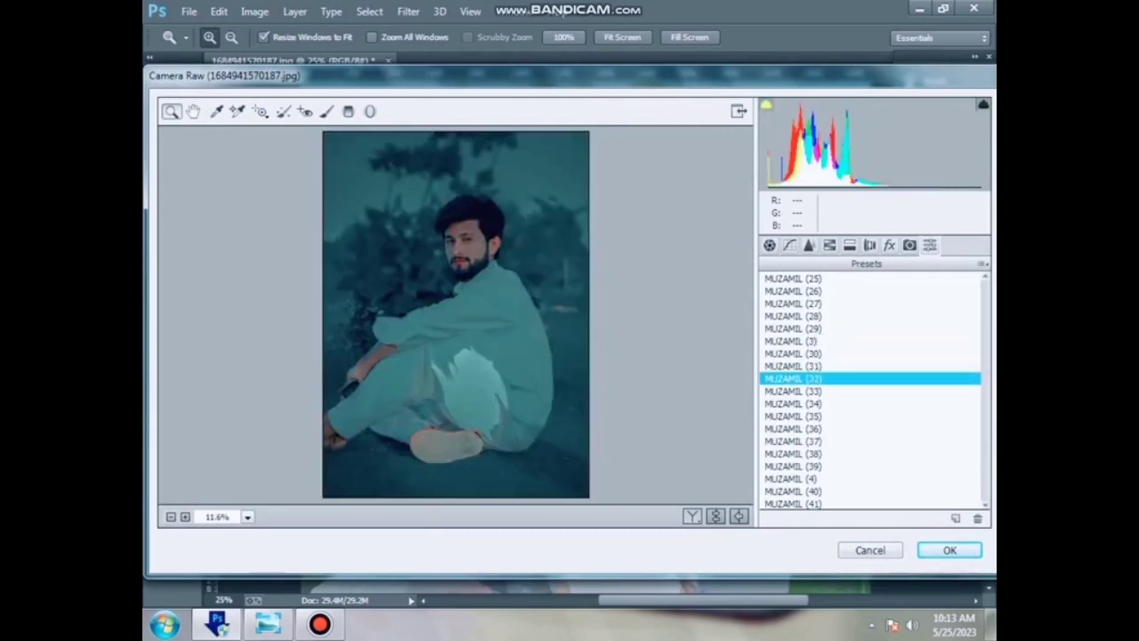
- Compare the numbered presets from (33) to (40) on the portrait
key(Down)
key(Down)
key(Down)
key(Down)
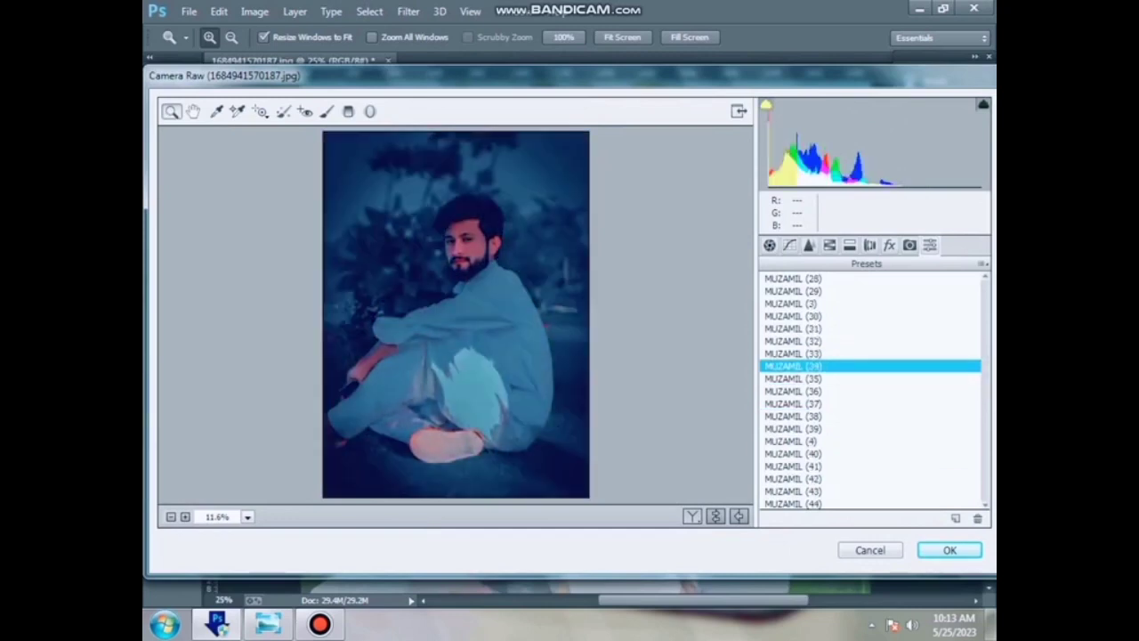
key(Up)
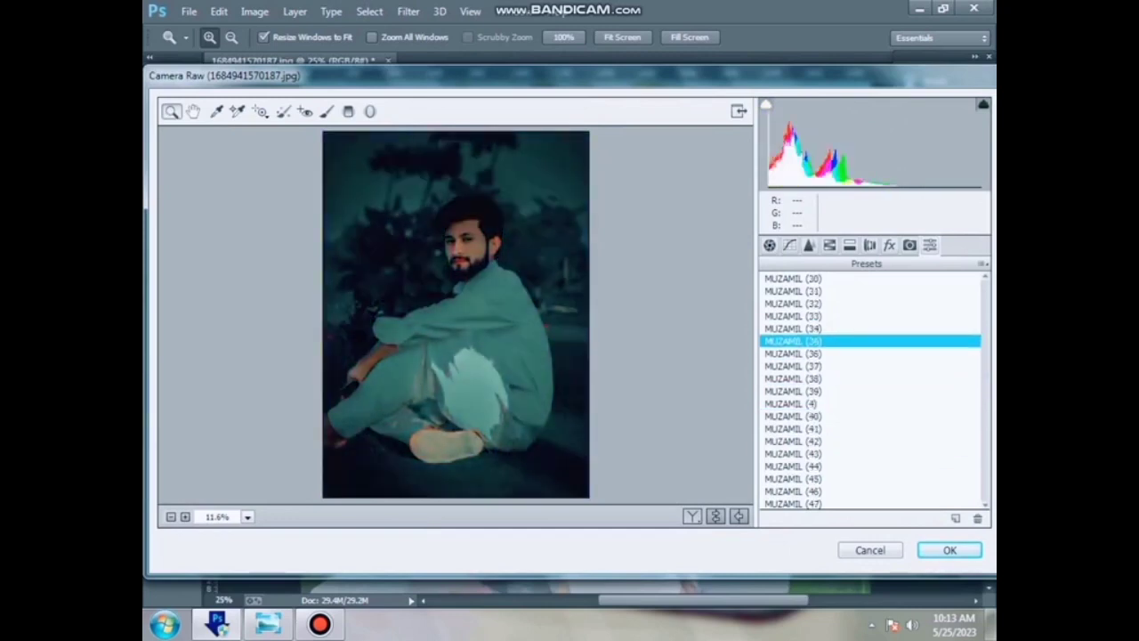
key(Down)
key(Down)
key(Down)
key(Down)
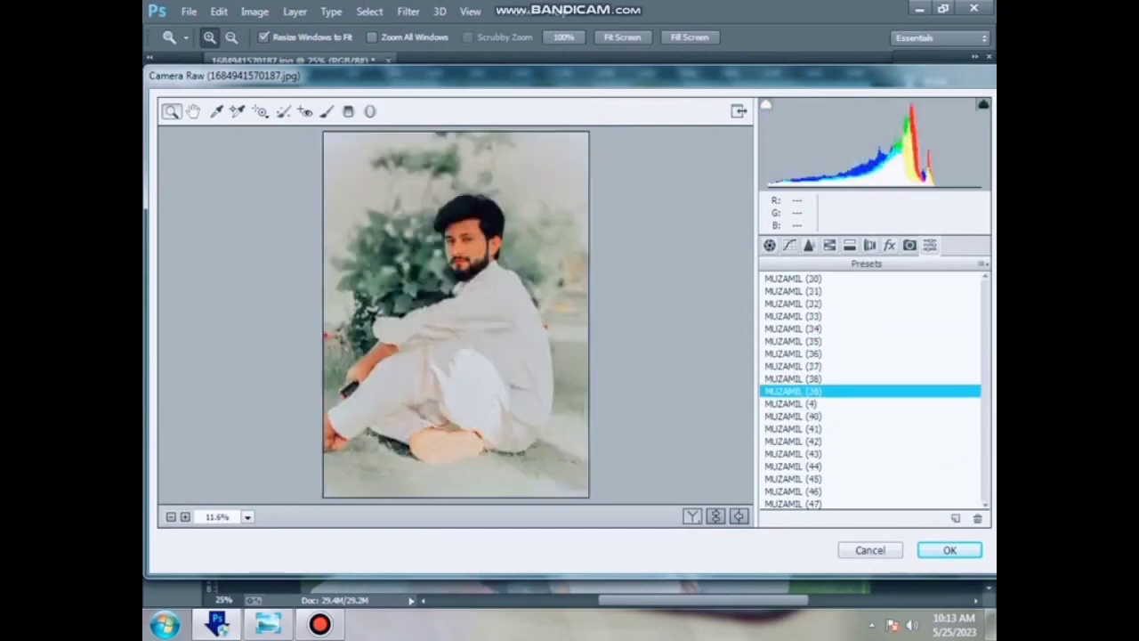
key(Down)
key(Down)
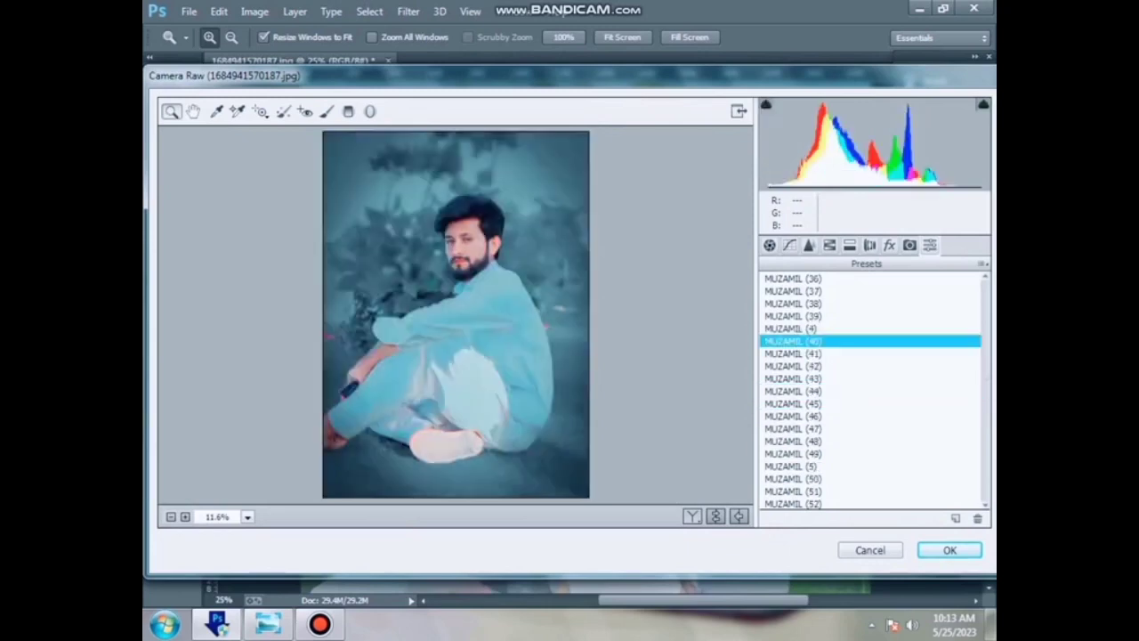
- Compare the numbered presets from (41) to (49) on the portrait
key(Down)
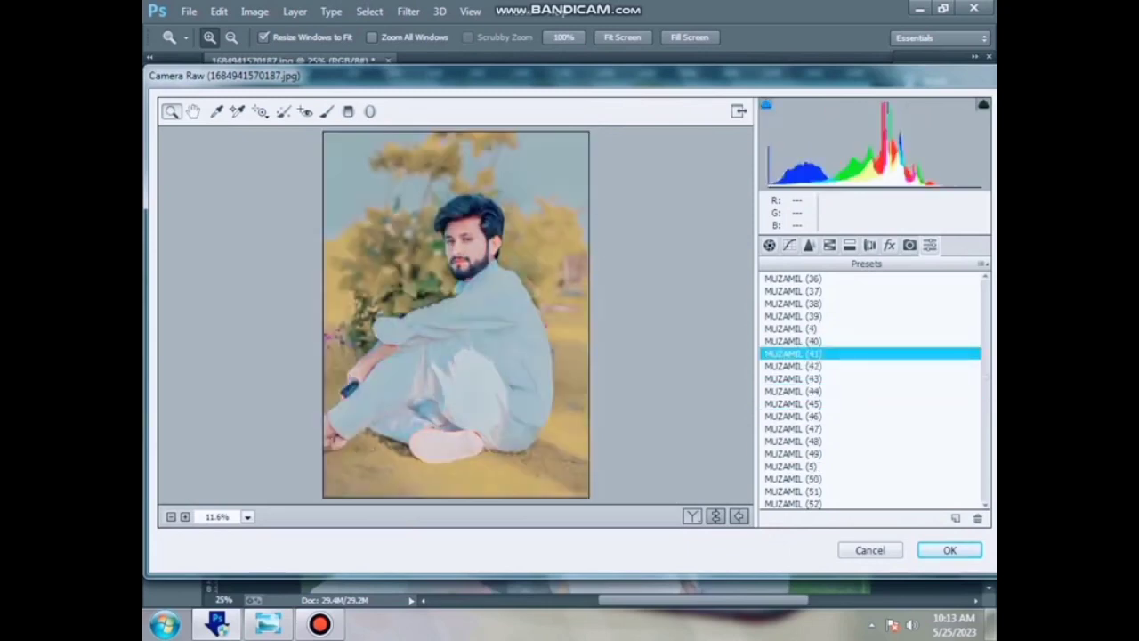
key(Down)
key(Down)
key(Down)
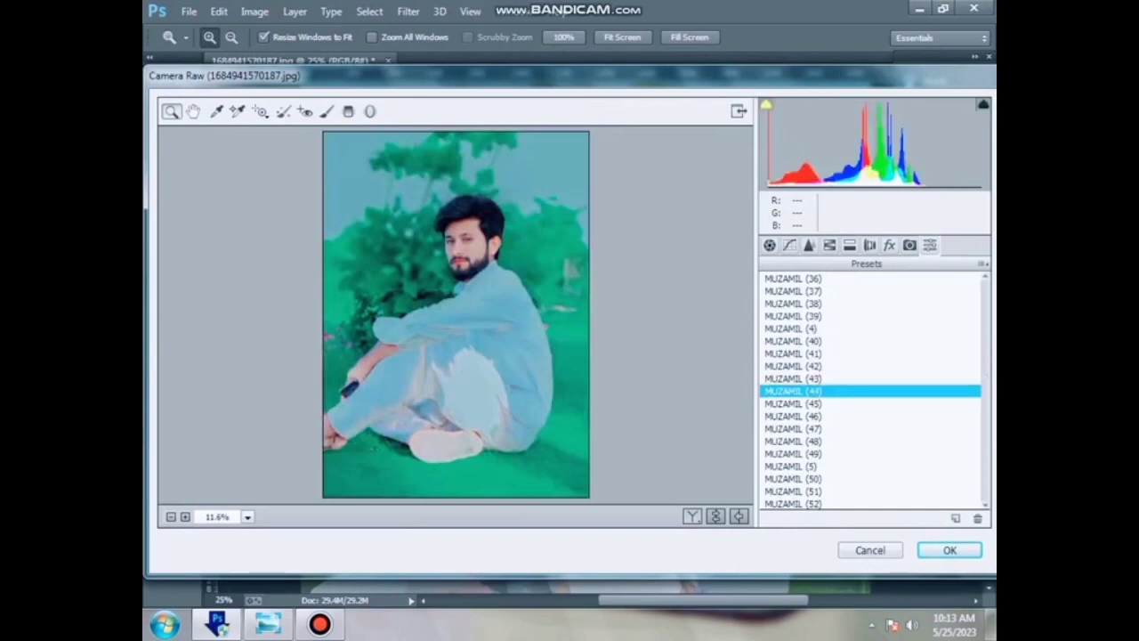
key(Down)
key(Down)
key(Down)
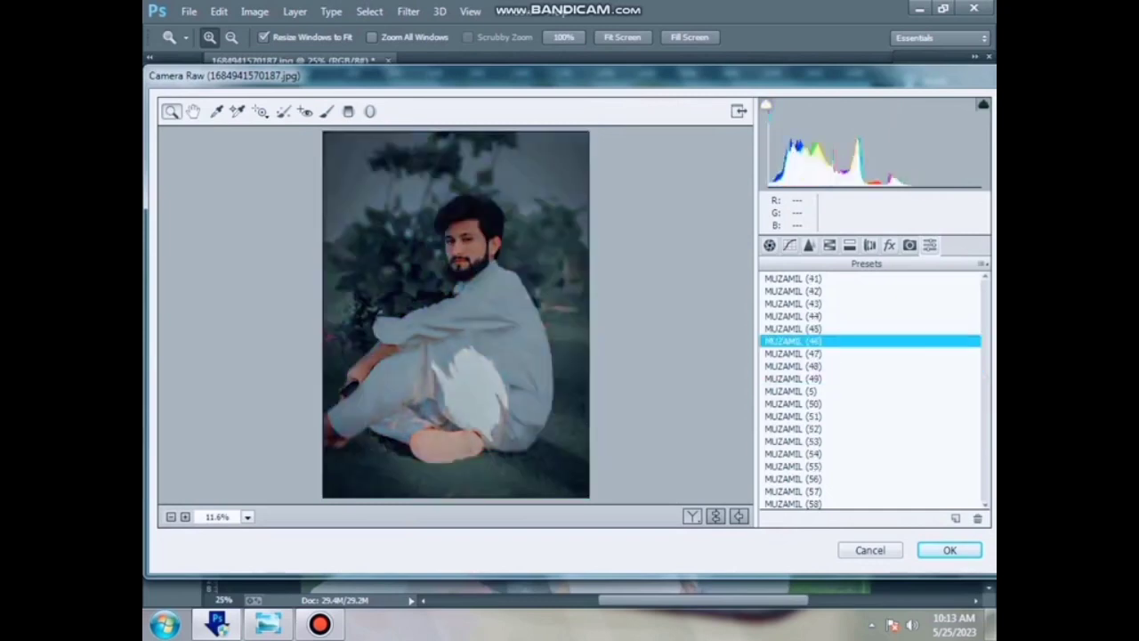
key(Down)
key(Down)
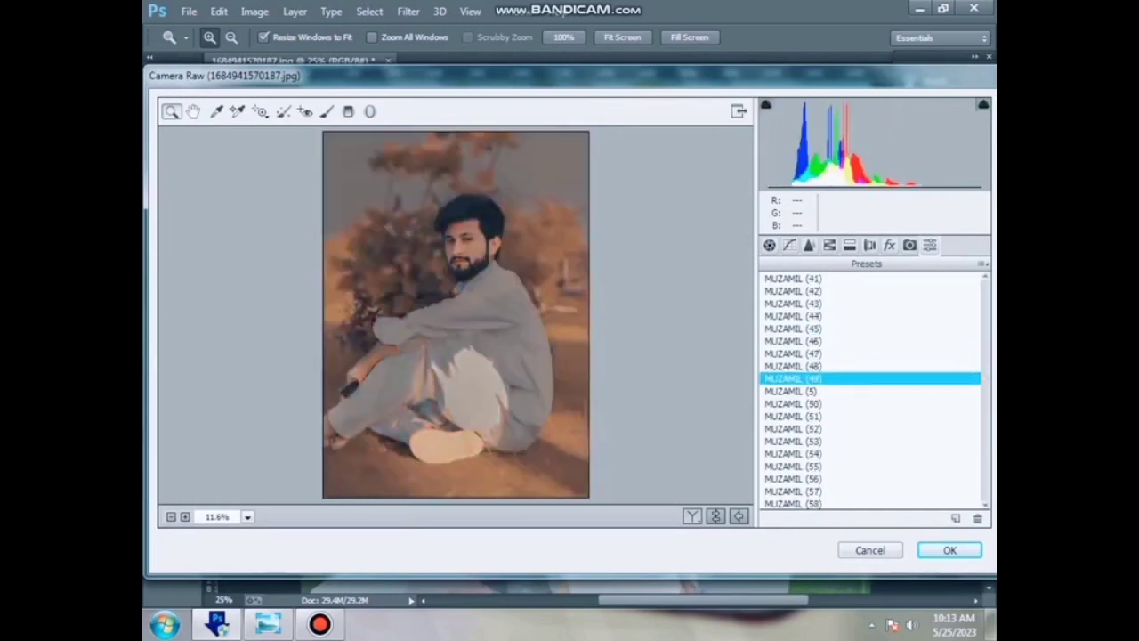
- Preview the numbered presets (5) and (50) to (53) on the portrait, and settle on preset (52)
scroll(871, 386, down, 2)
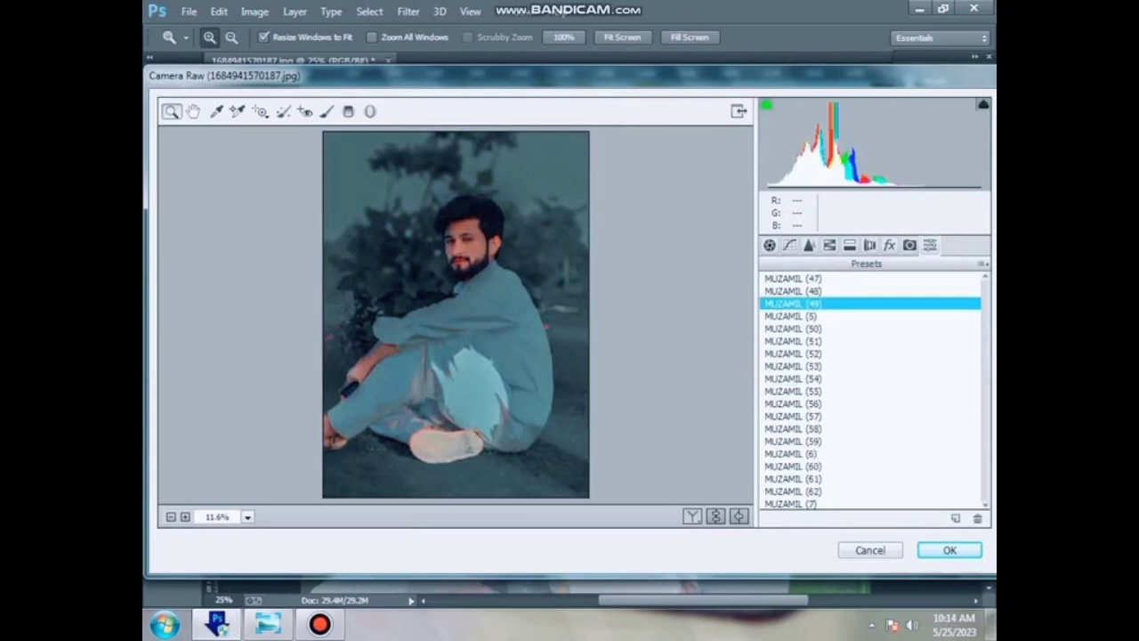
key(Down)
key(Down)
key(Down)
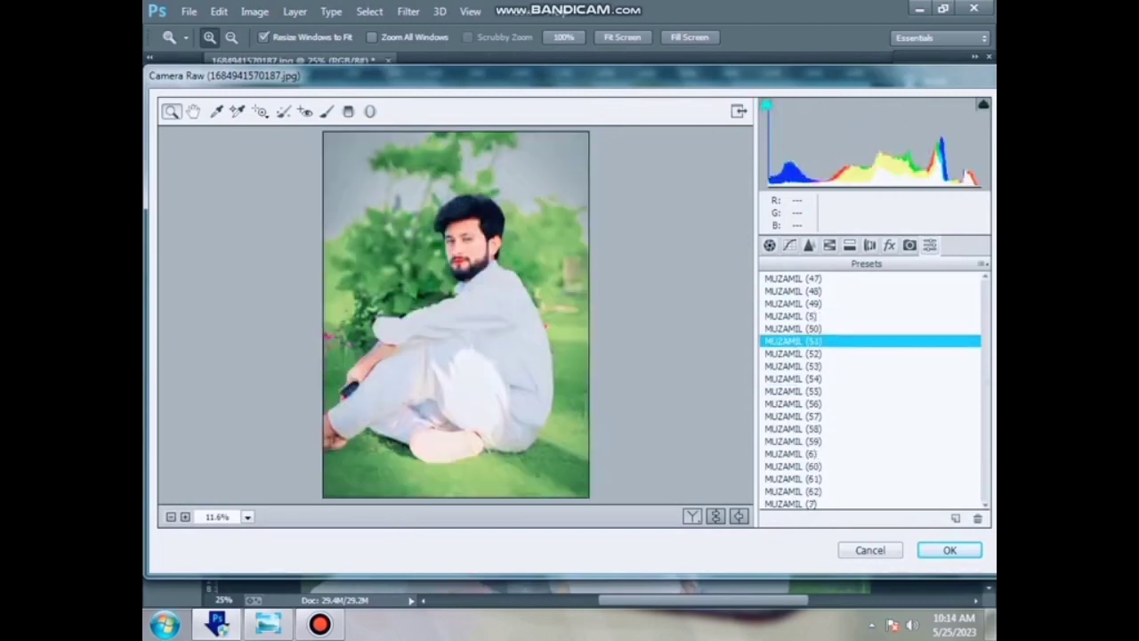
key(Down)
key(Down)
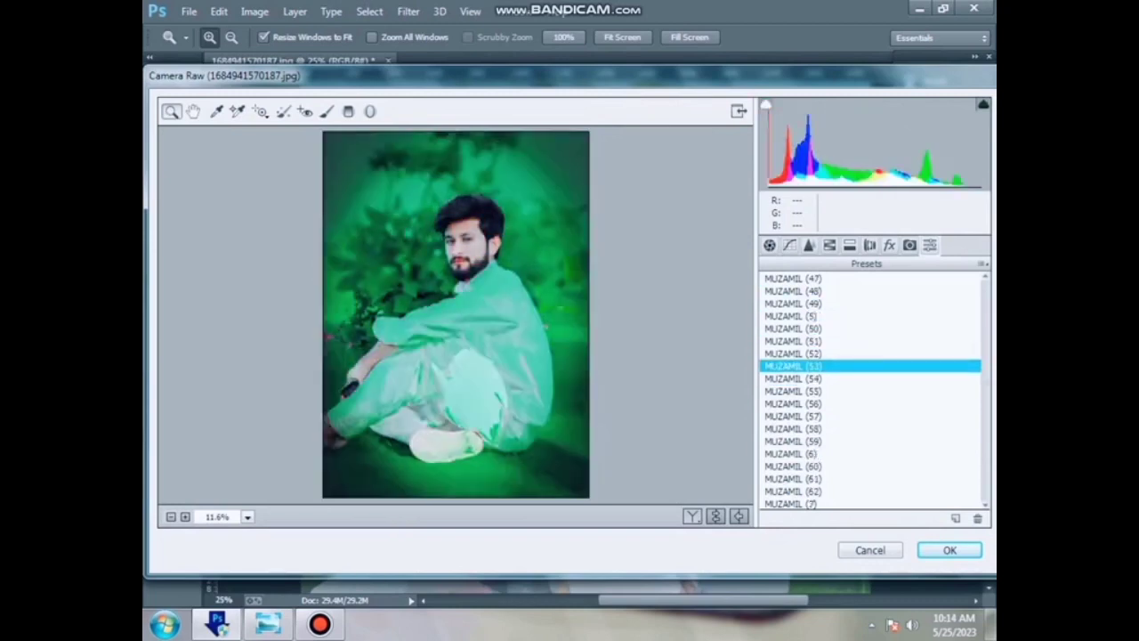
key(Up)
- Set the Reds saturation to -17 in the HSL adjustments and apply the Camera Raw filter to the portrait
click(829, 246)
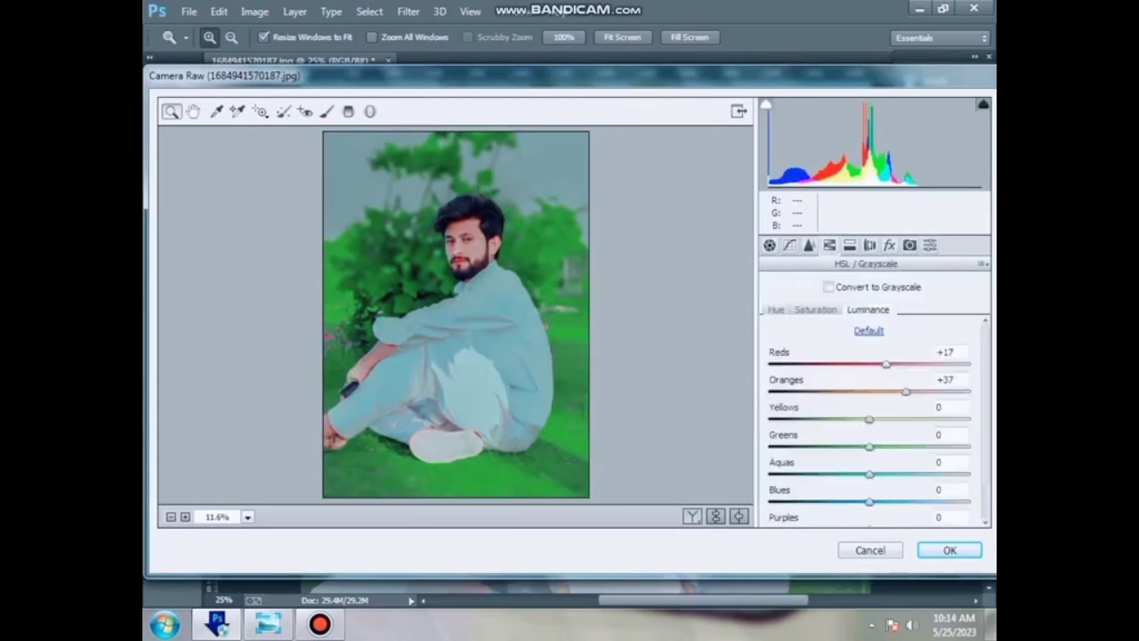
drag(887, 364, 852, 364)
click(815, 309)
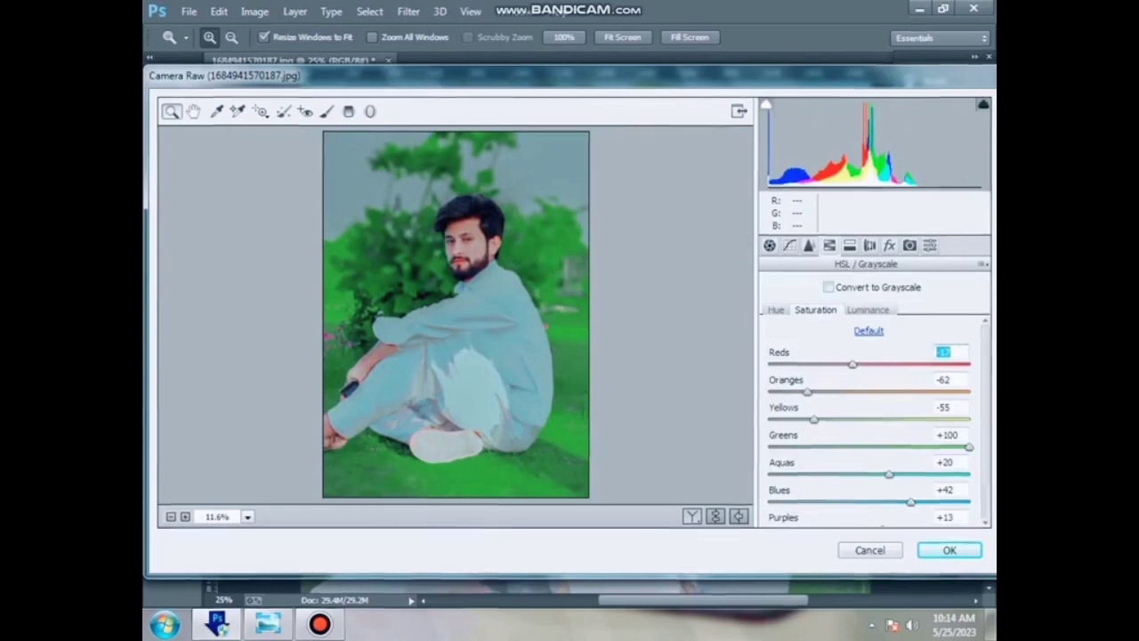
key(Return)
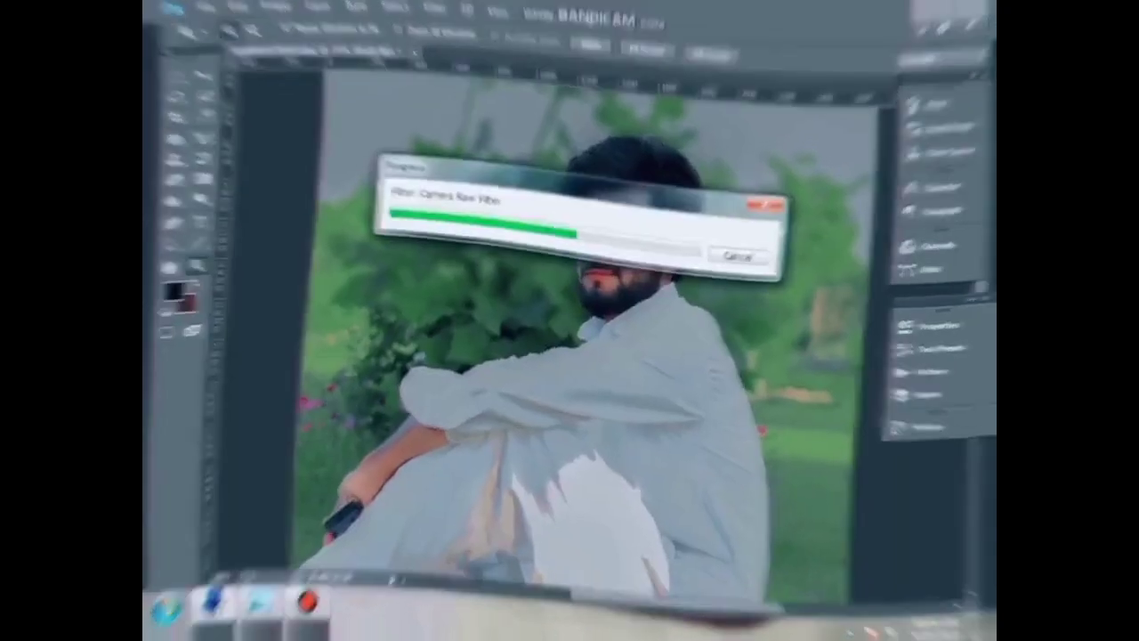